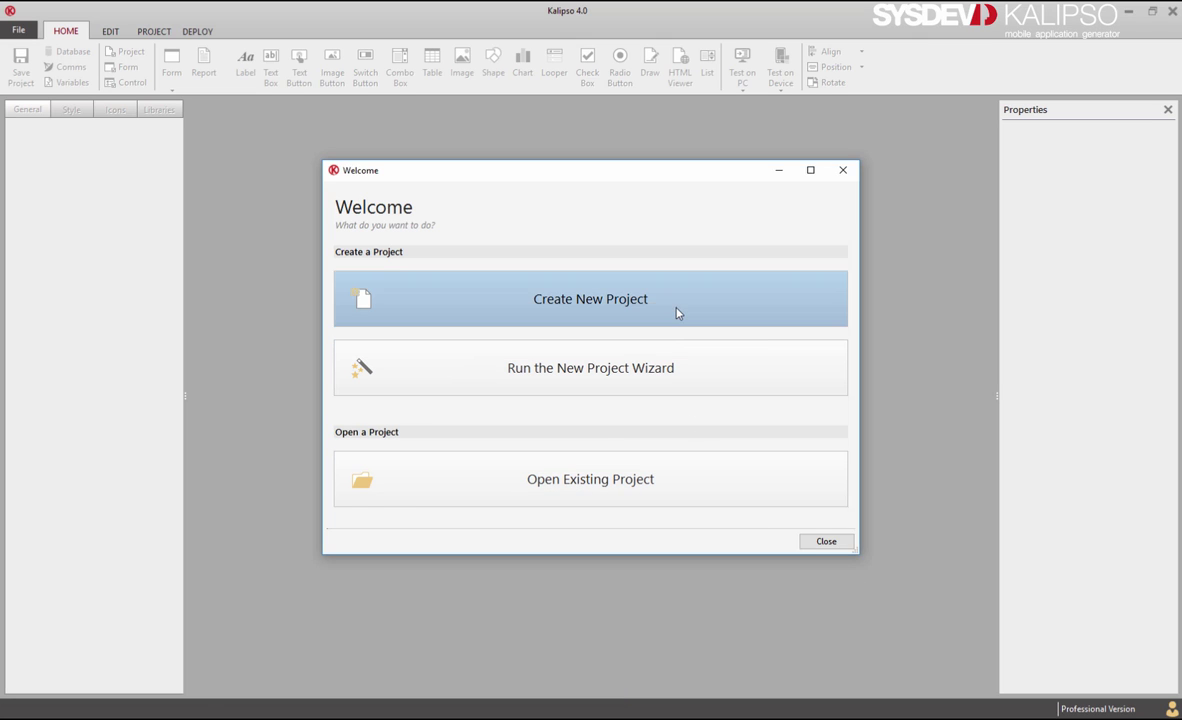
Step: Start a new project named Tutorial1
click(676, 313)
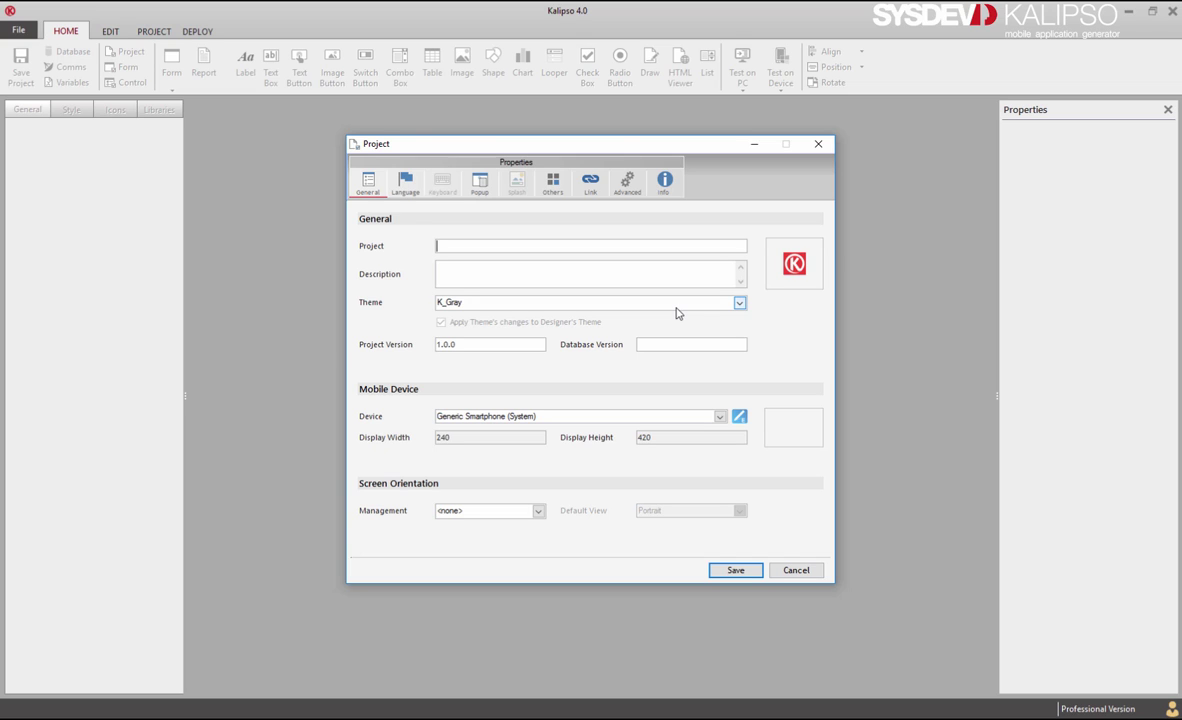
text(TUtorial1)
click(450, 245)
Step: Choose the K_SimpleBlue theme for the project
click(740, 304)
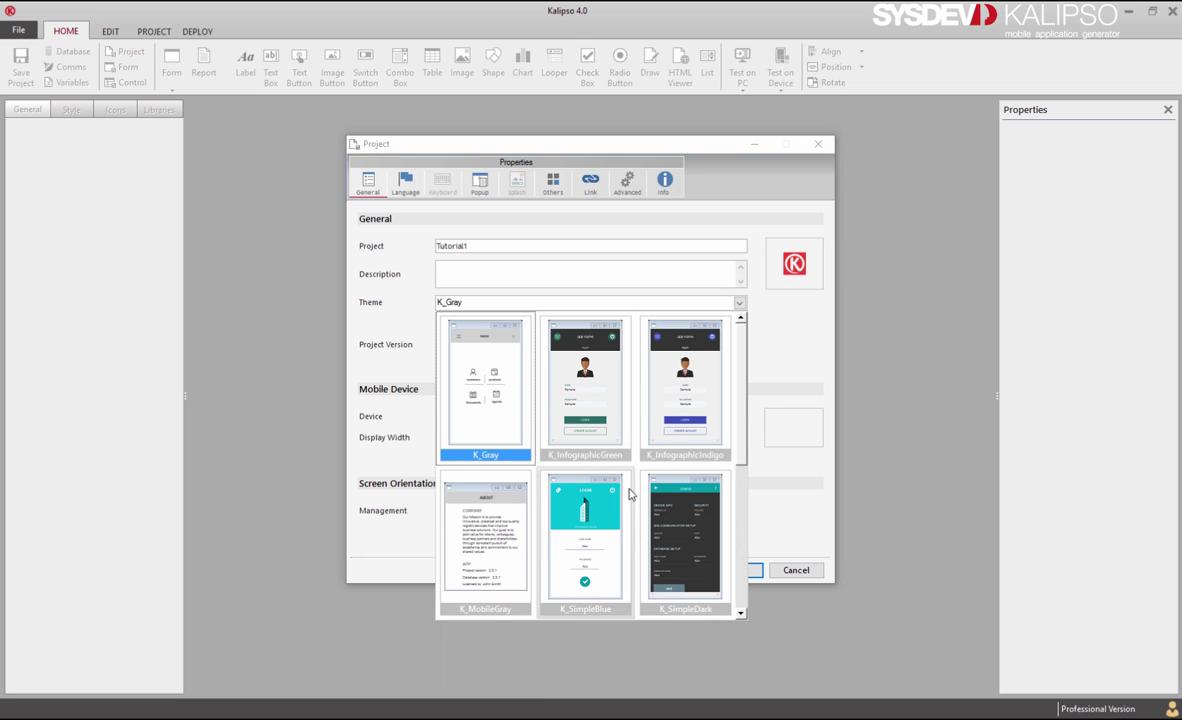
mouse_move(742, 431)
mouse_down()
mouse_move(724, 502)
mouse_move(734, 427)
mouse_up()
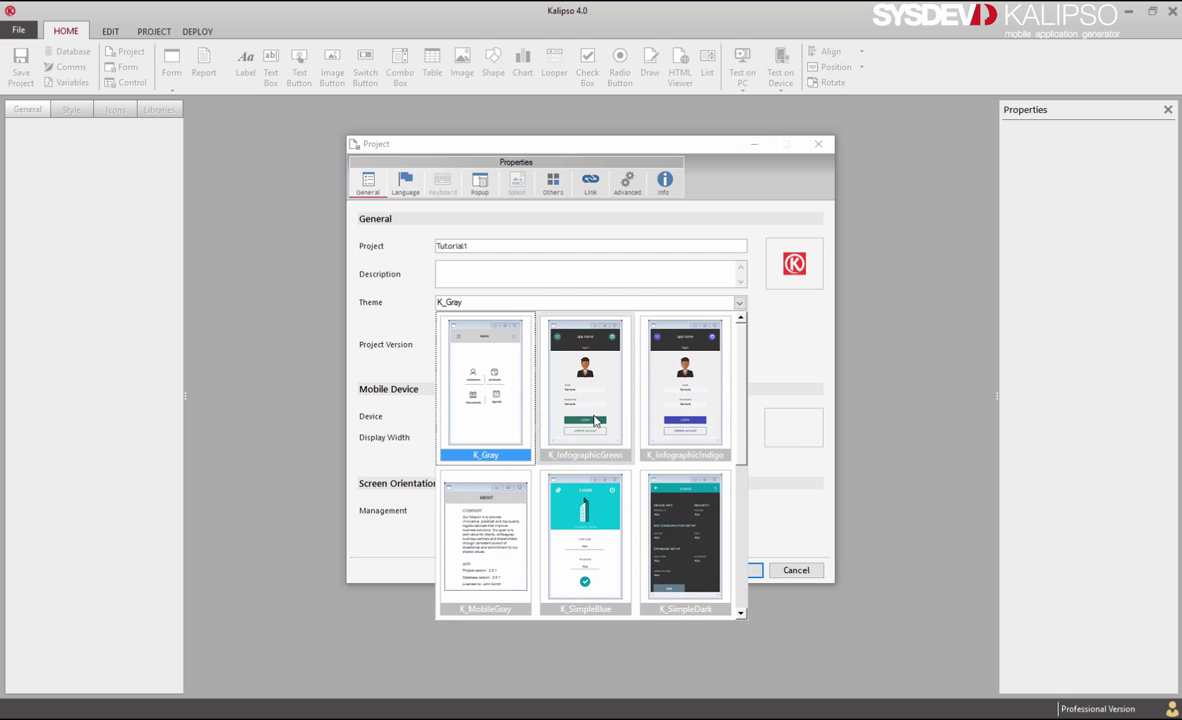
click(586, 531)
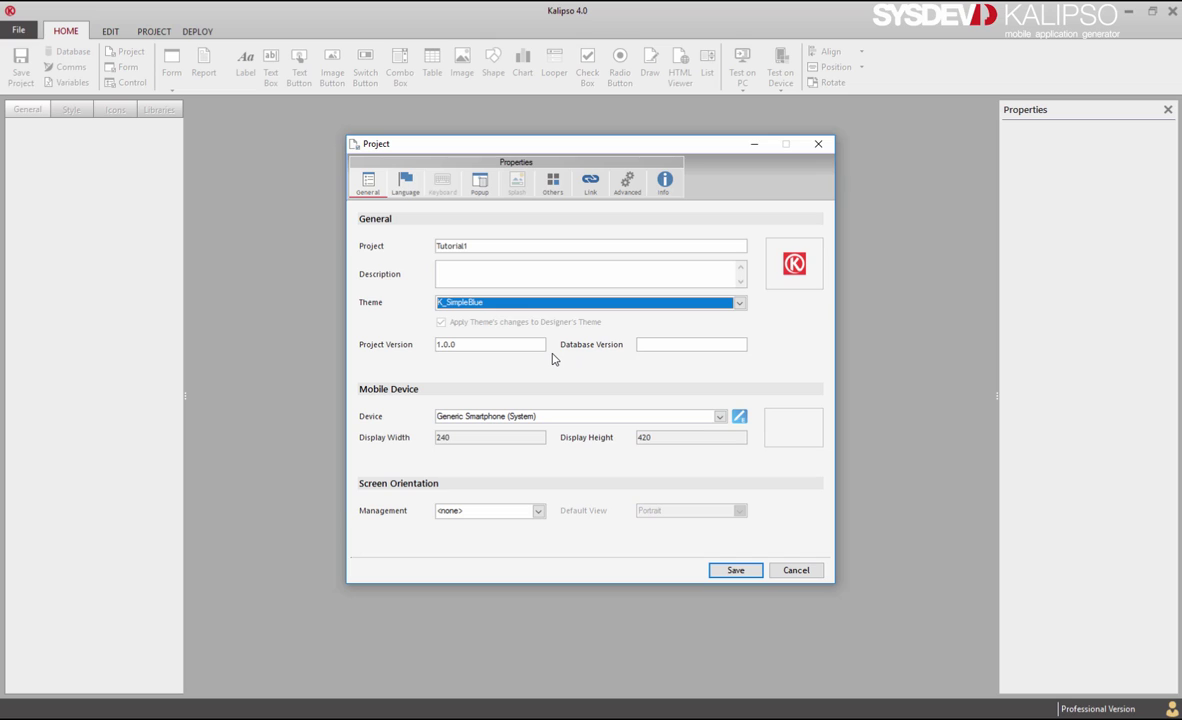
double_click(504, 346)
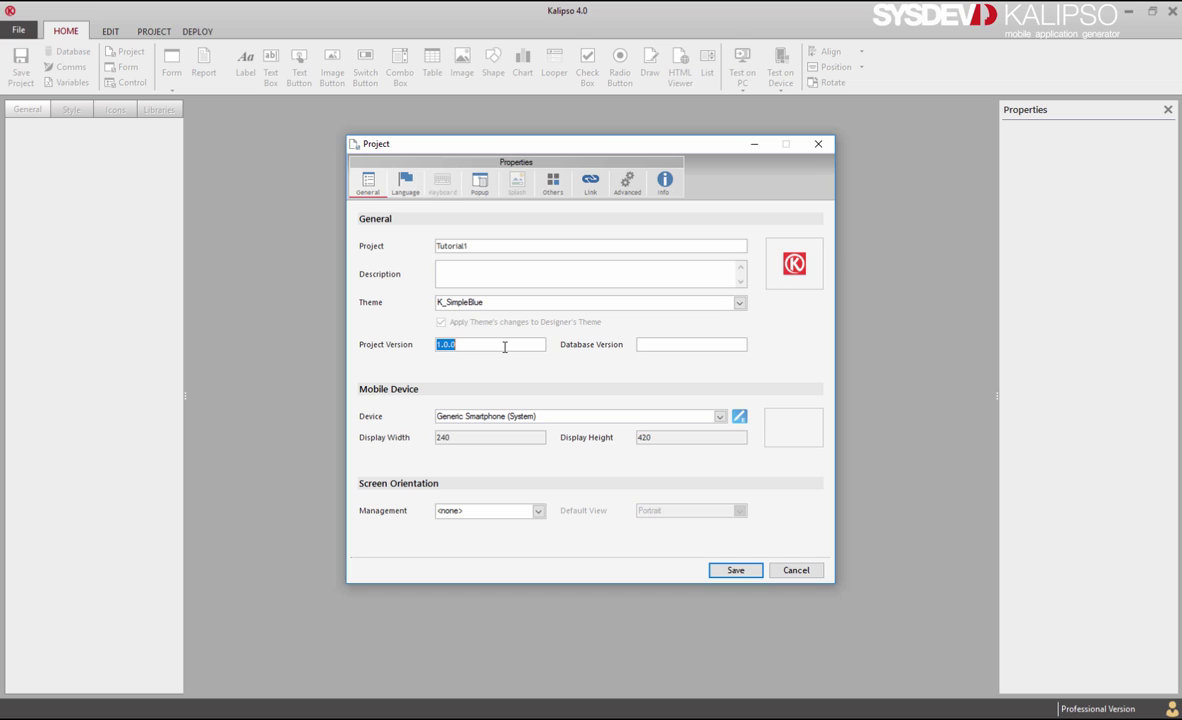
click(642, 342)
double_click(500, 345)
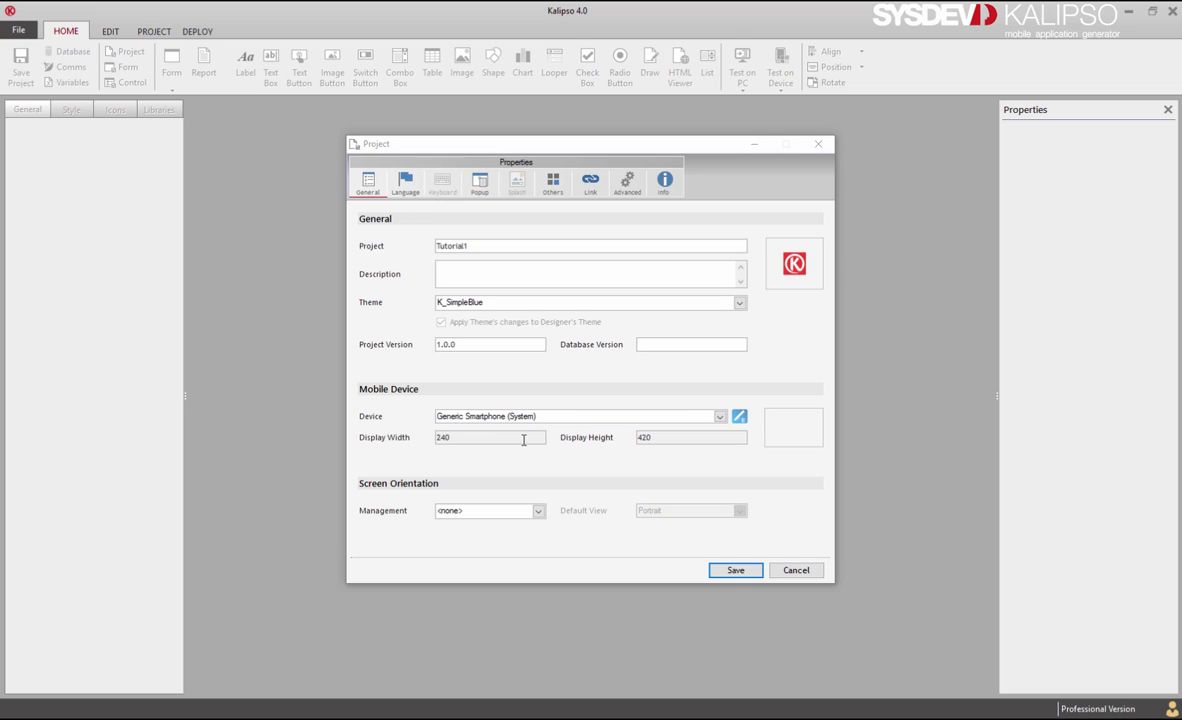
click(521, 440)
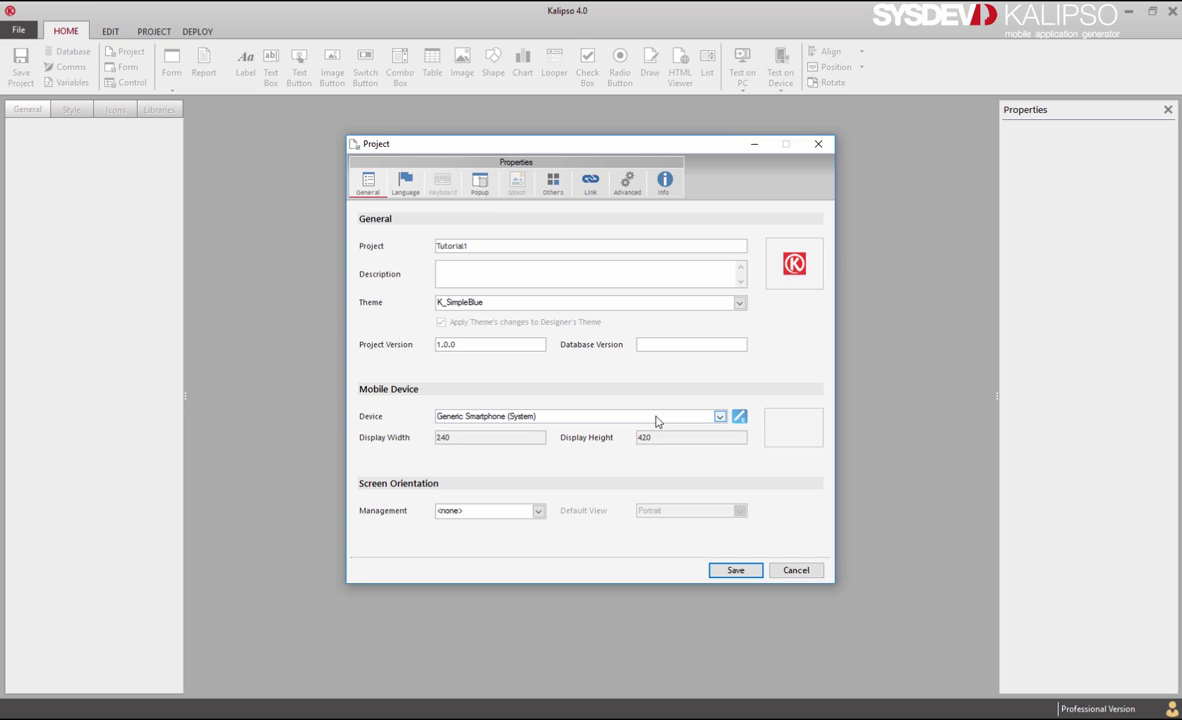
click(656, 418)
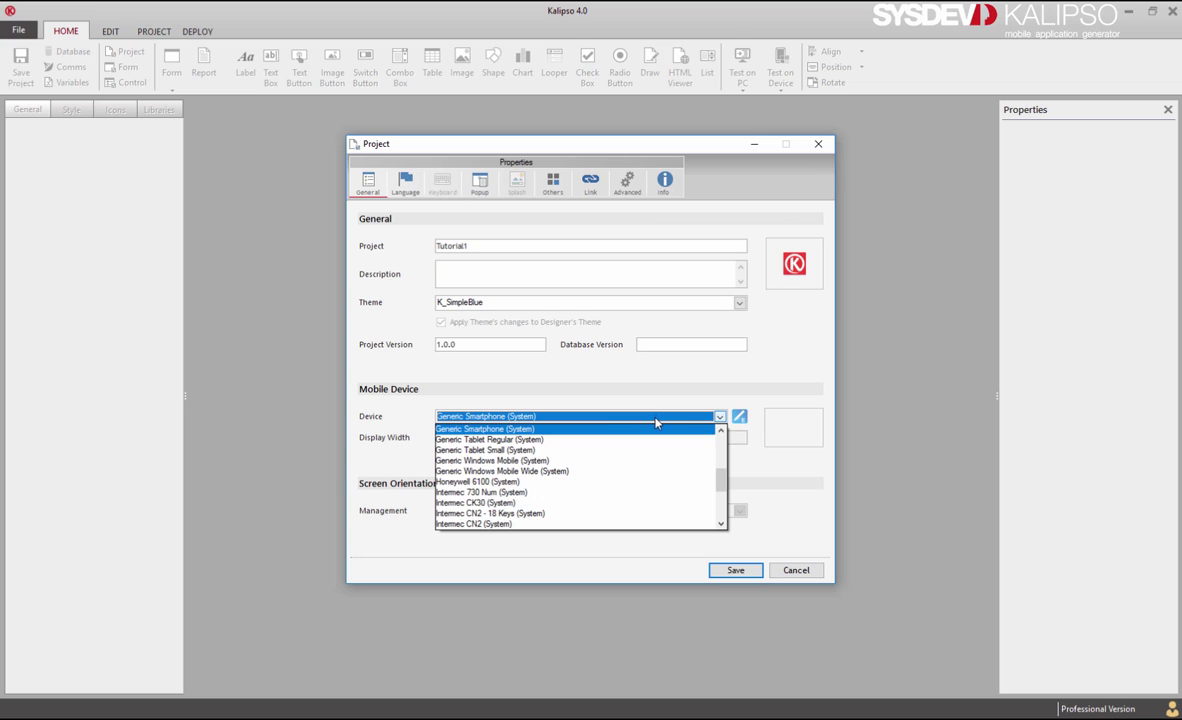
click(656, 418)
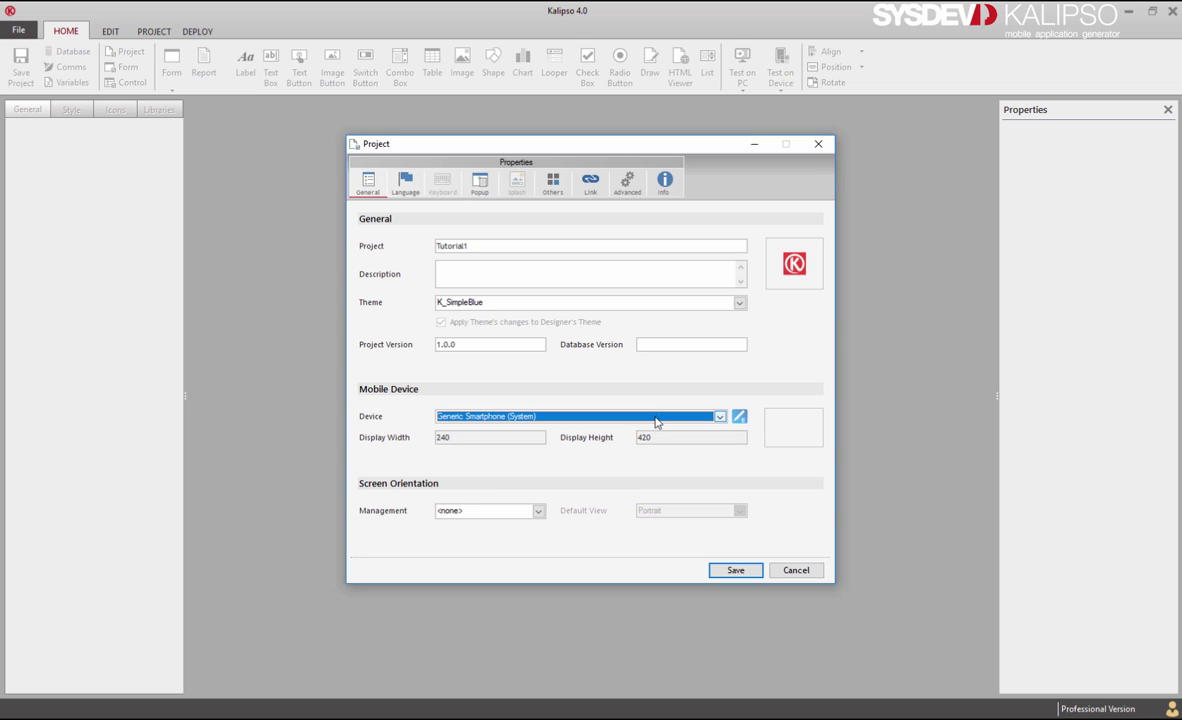
click(739, 416)
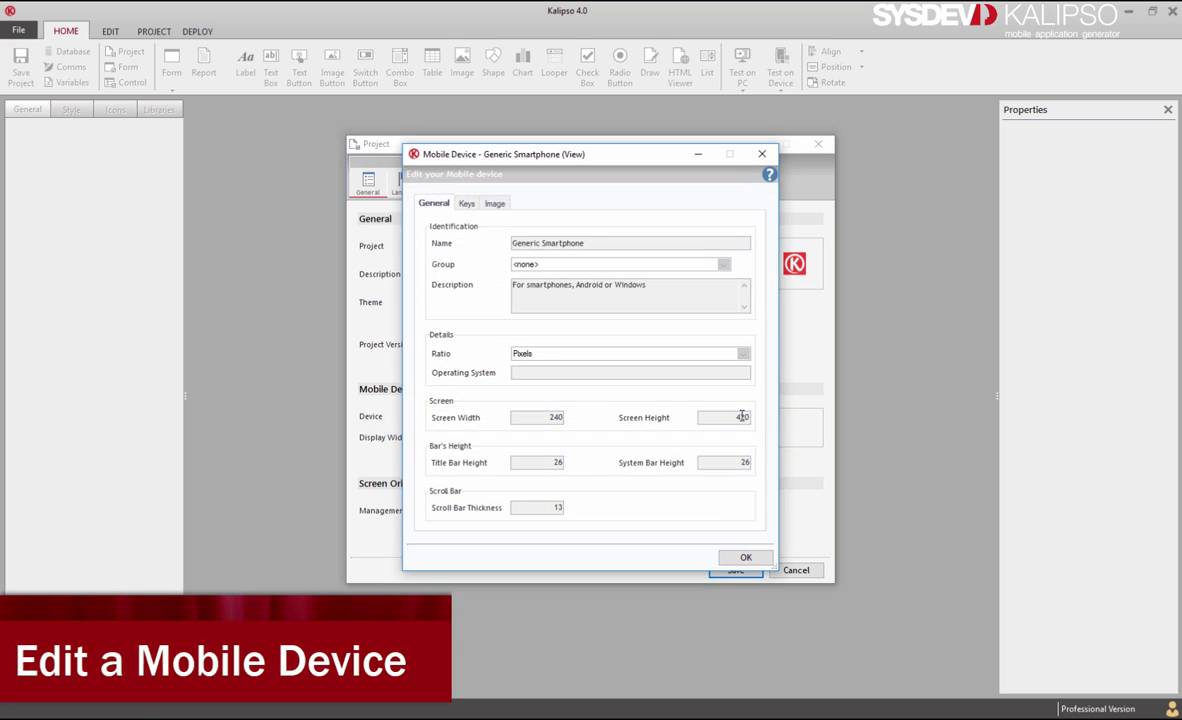
click(466, 204)
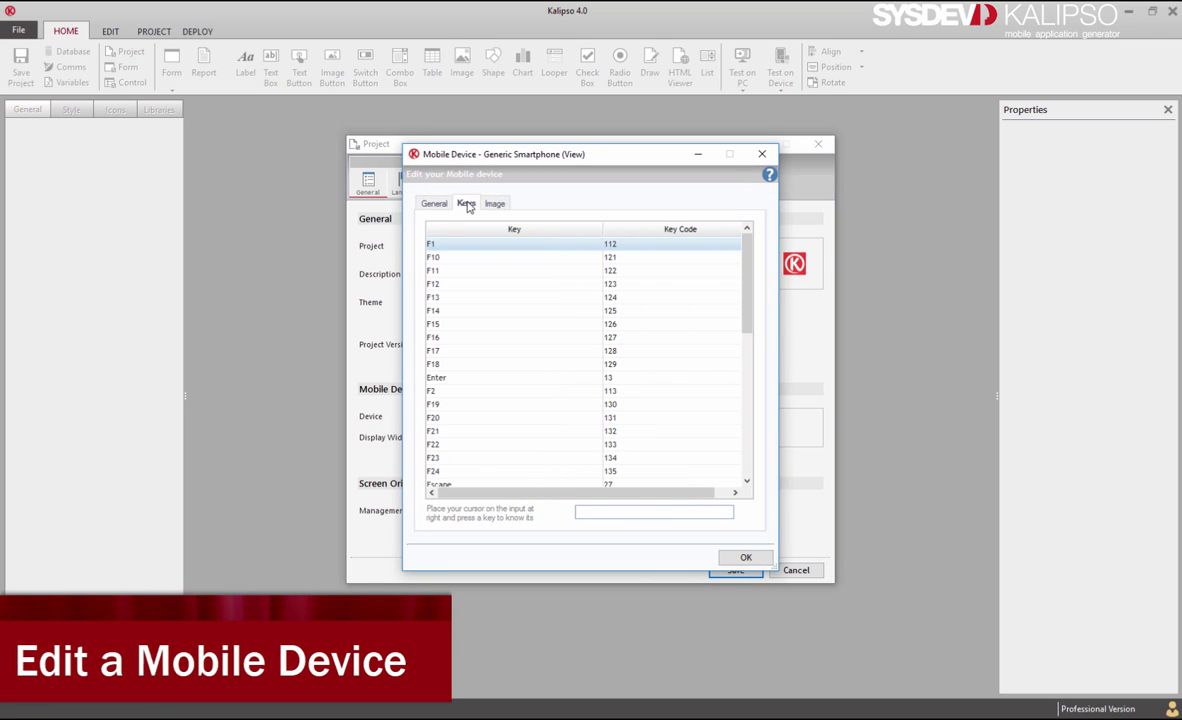
click(501, 380)
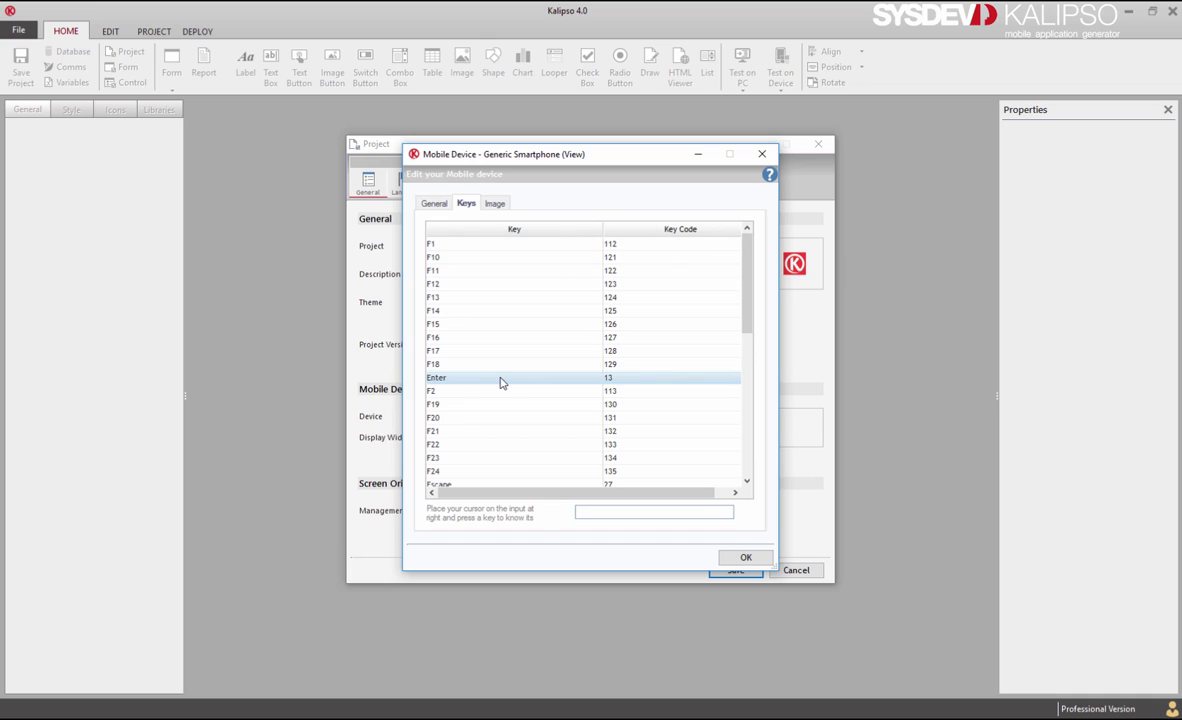
click(736, 556)
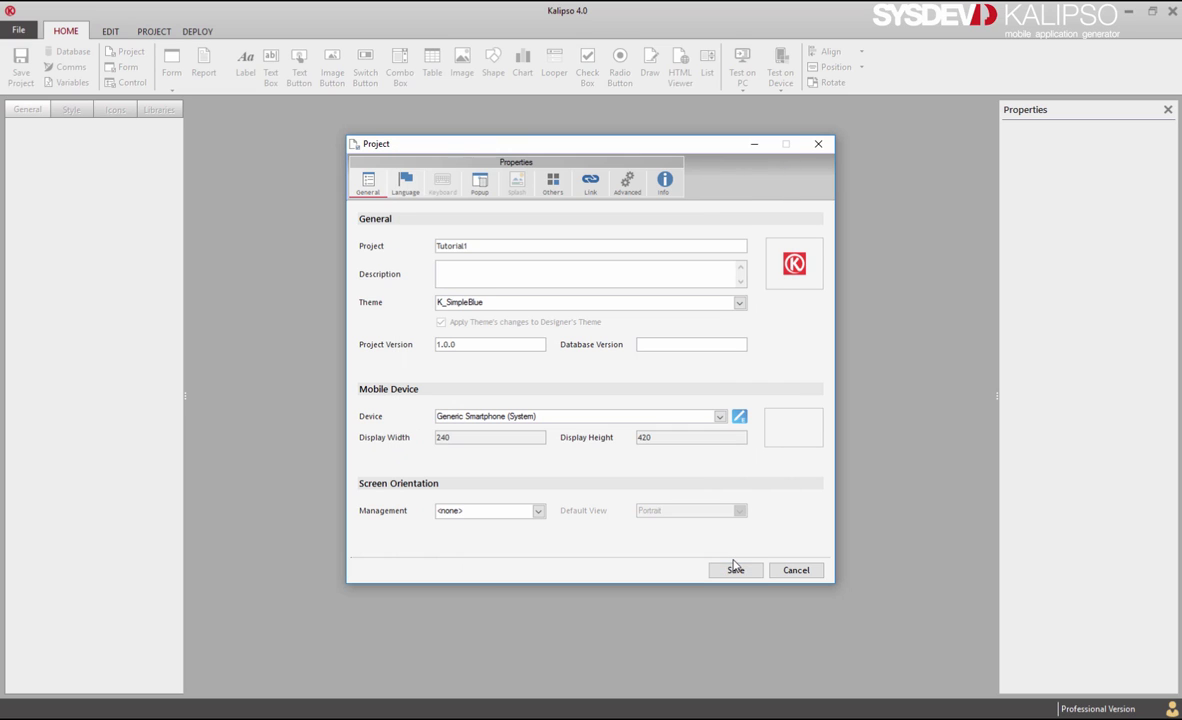
Step: Target the Generic Windows Mobile (System) device at 240 × 320, leaving no app icon
click(636, 417)
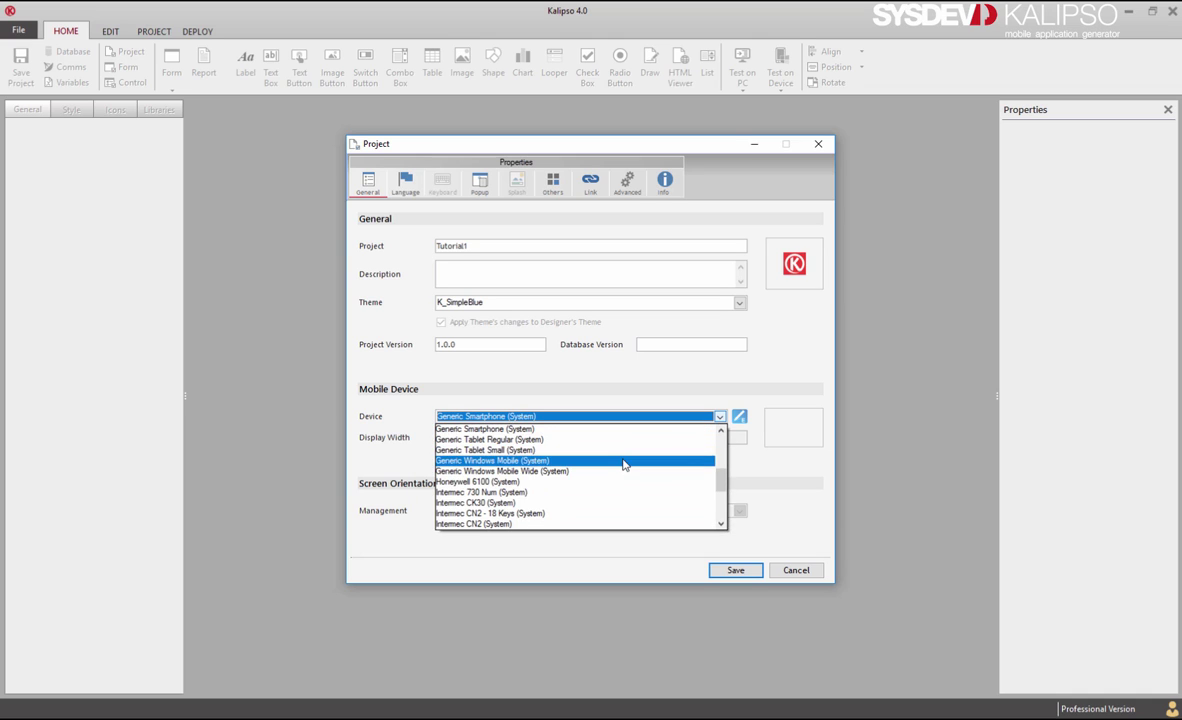
click(622, 461)
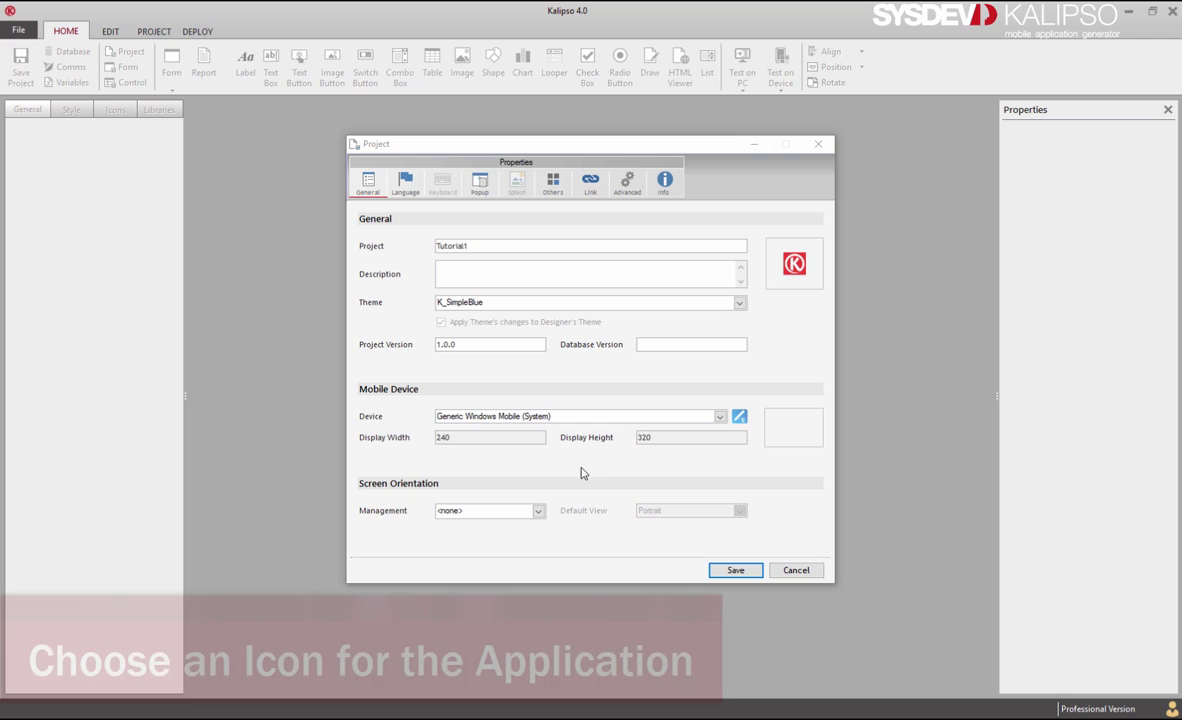
right_click(795, 264)
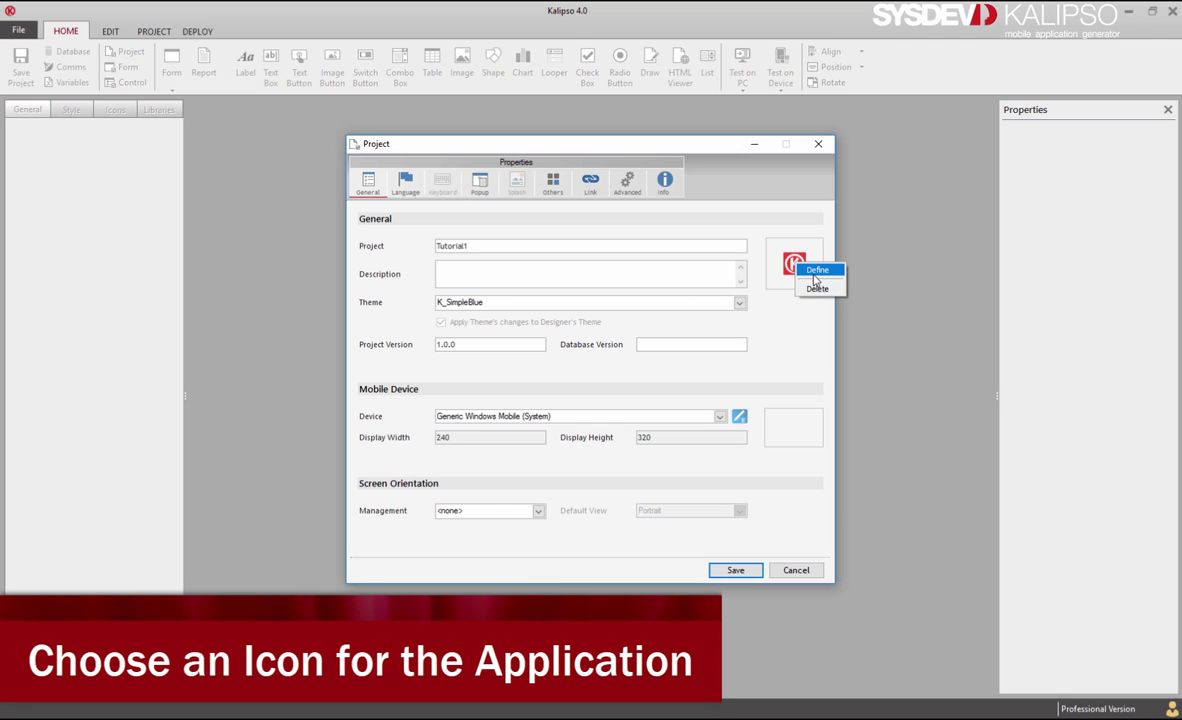
click(814, 277)
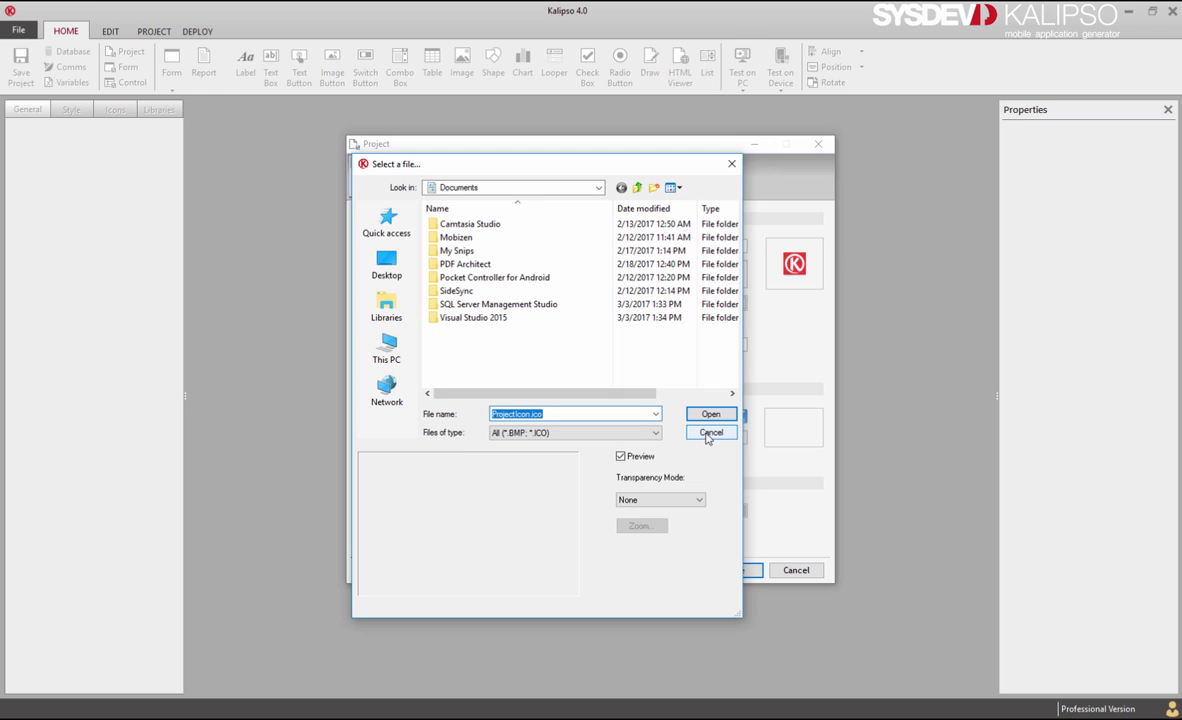
click(707, 435)
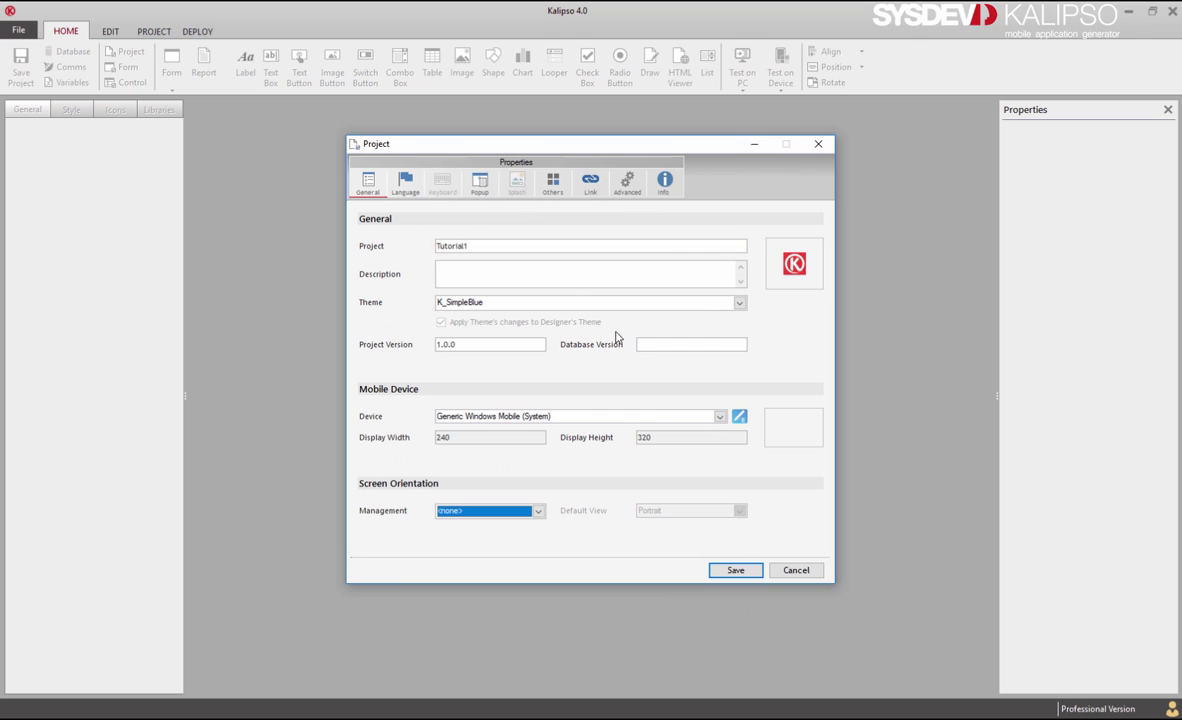
Step: Review the Others settings, keeping the Default resize mode
click(551, 184)
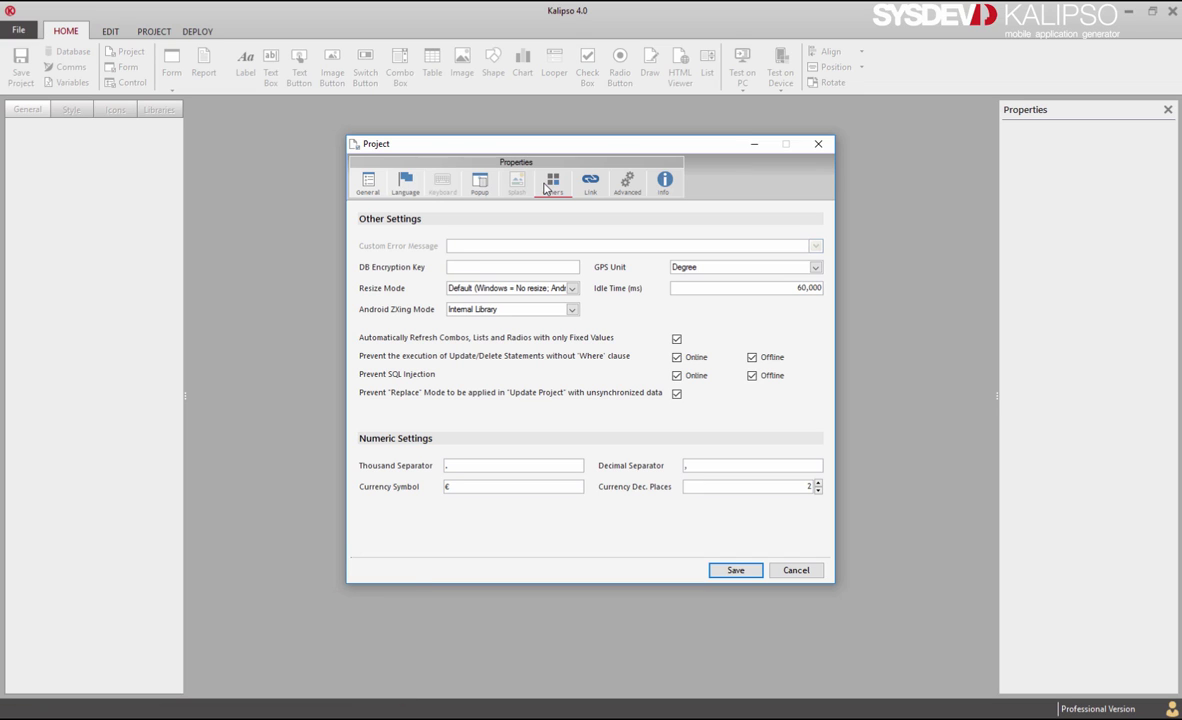
click(507, 291)
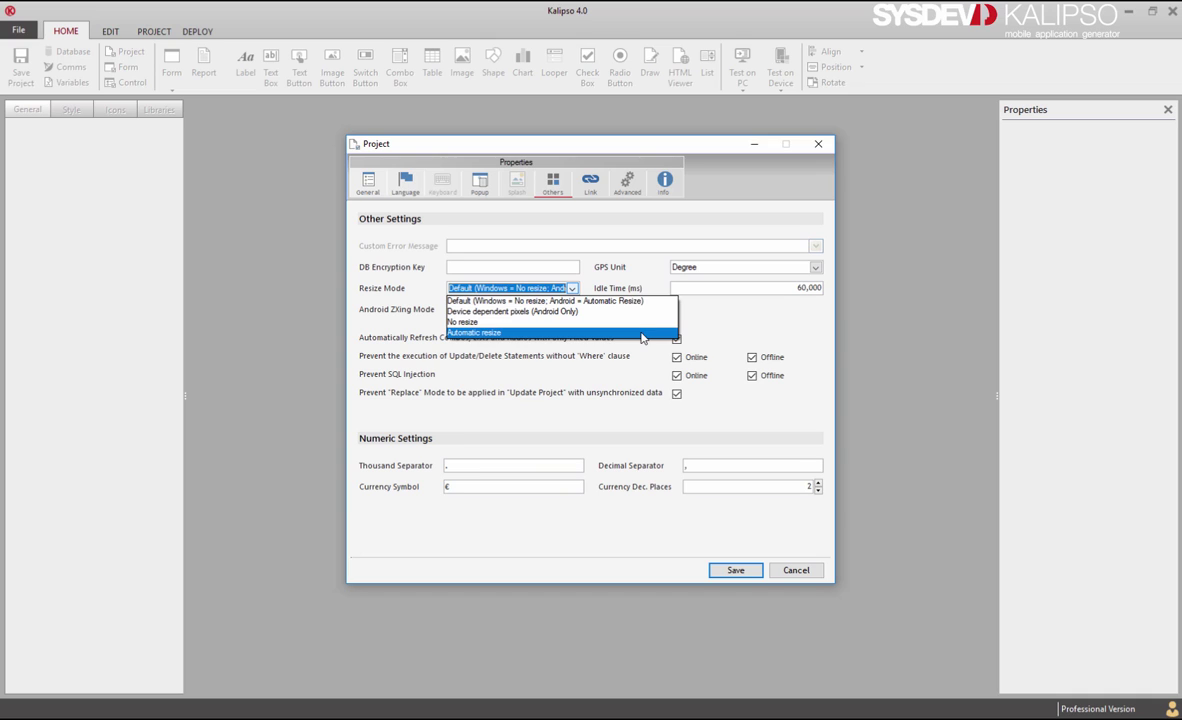
click(643, 301)
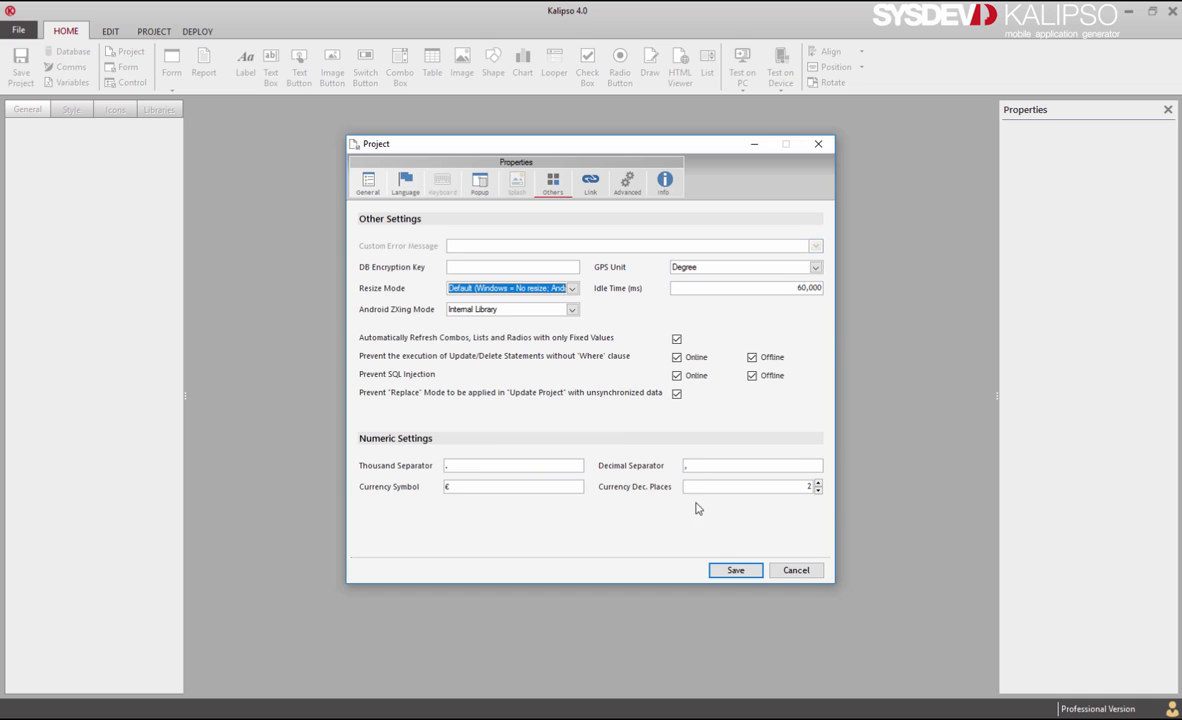
Step: Save the project as Tutorial1.mfs in a new Desktop folder named Tutorial1
click(731, 570)
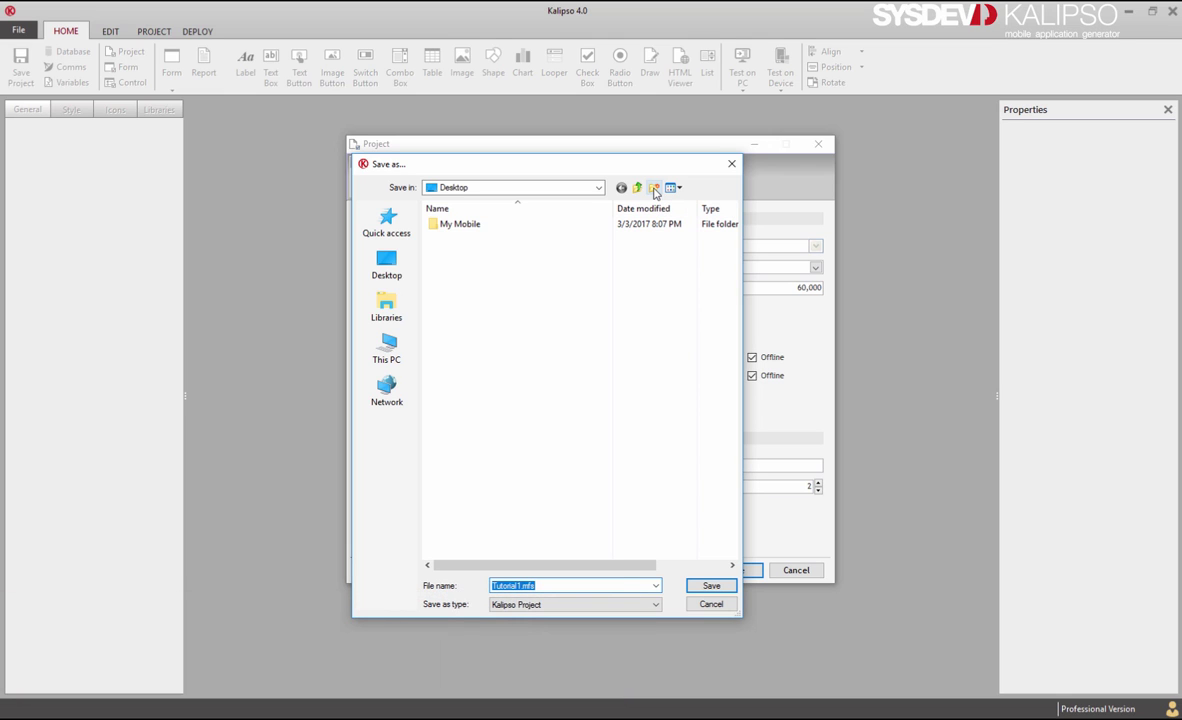
click(654, 189)
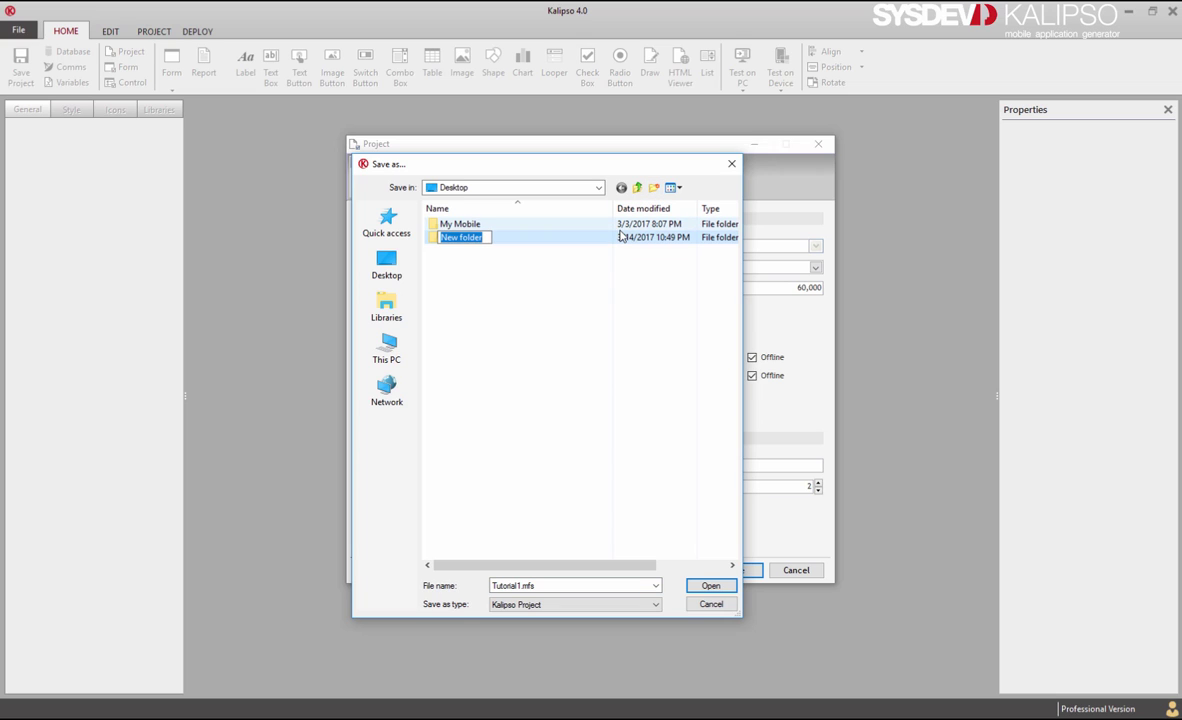
text(Tut)
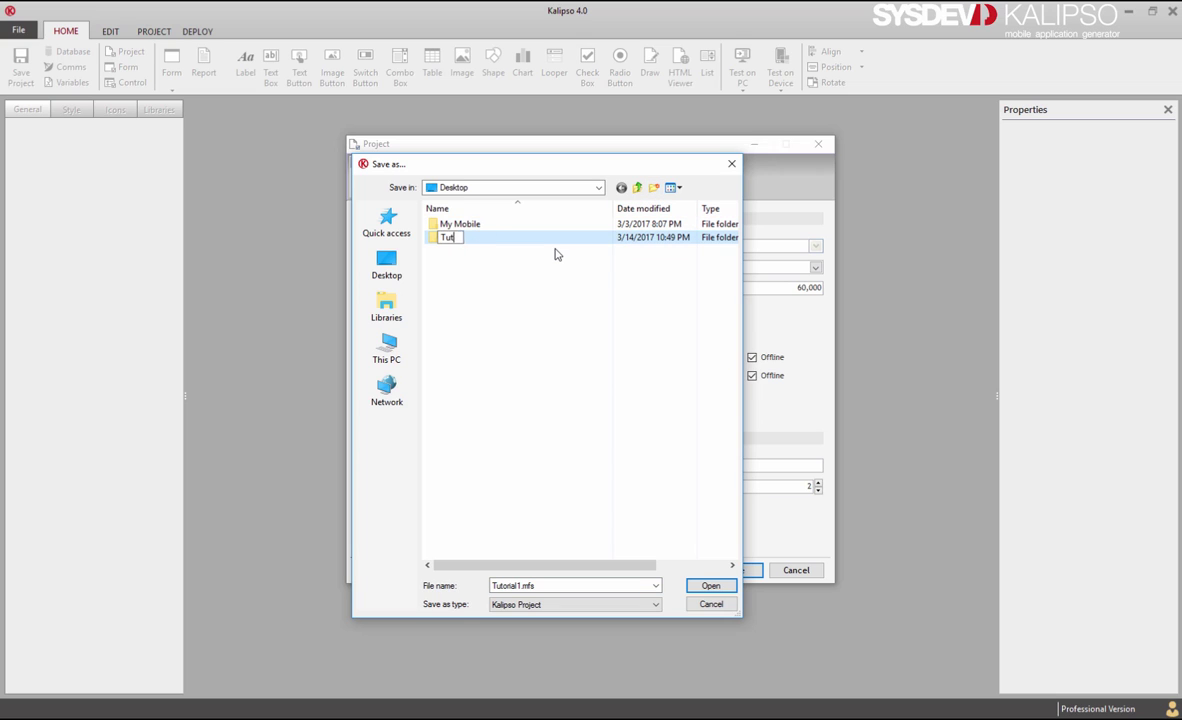
text(orial1)
key(Return)
double_click(509, 240)
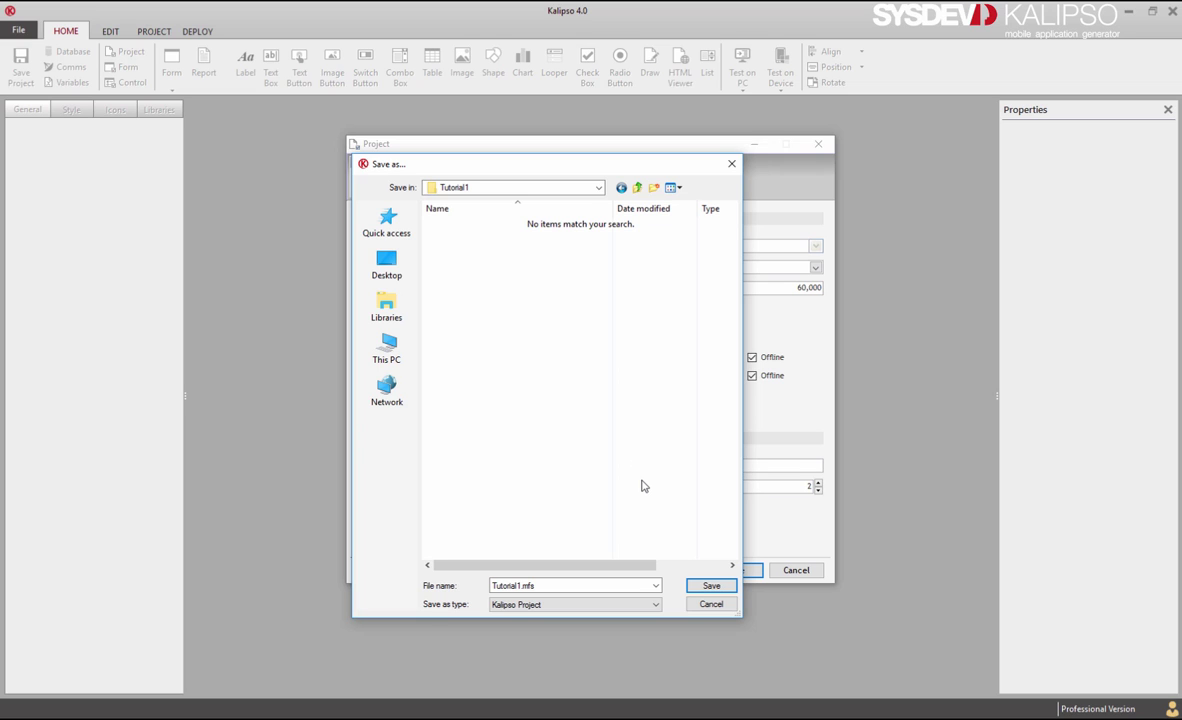
click(700, 585)
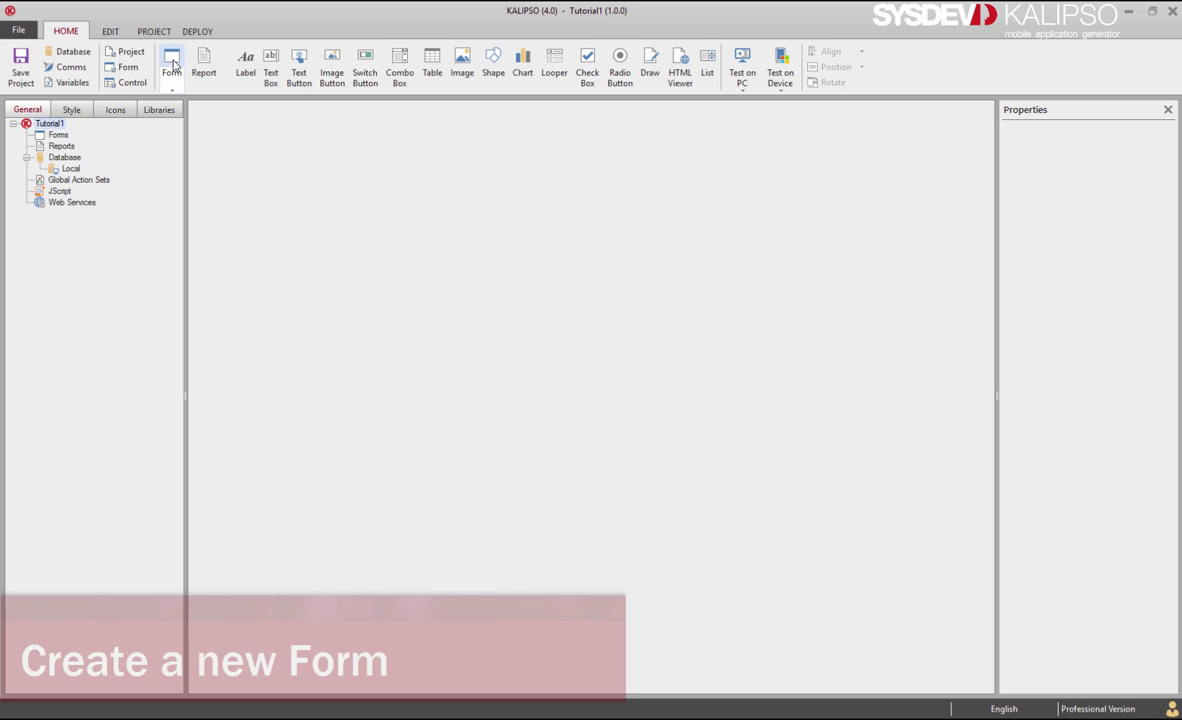
Step: Add a form named FormMain with the title Main
click(173, 65)
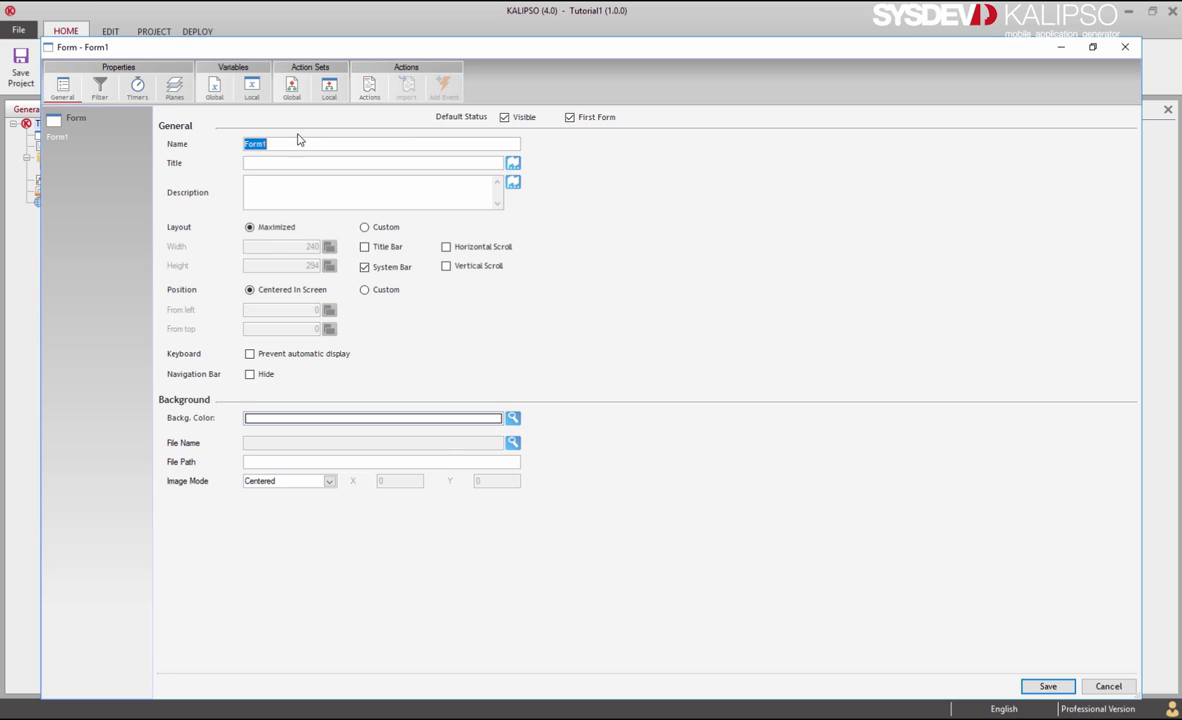
click(290, 141)
key(BackSpace)
text(Main)
key(Tab)
text(Main)
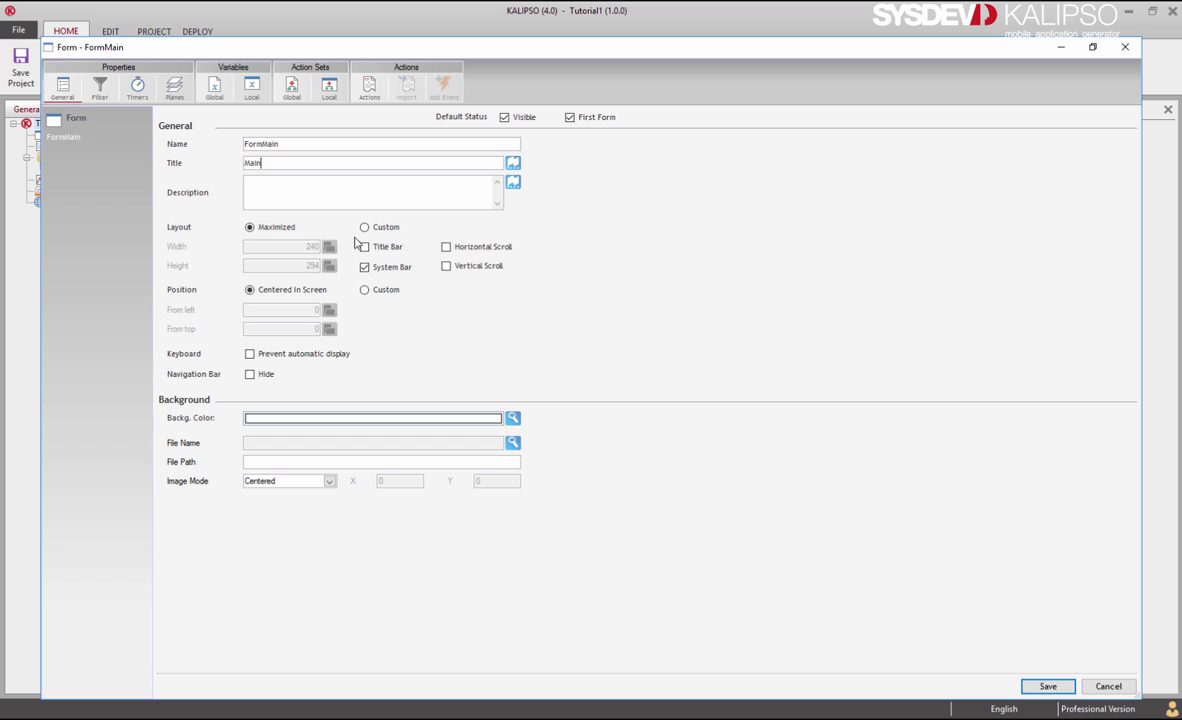
Step: Keep the system bar and a Maximized layout, then save FormMain
click(365, 267)
click(365, 267)
click(366, 228)
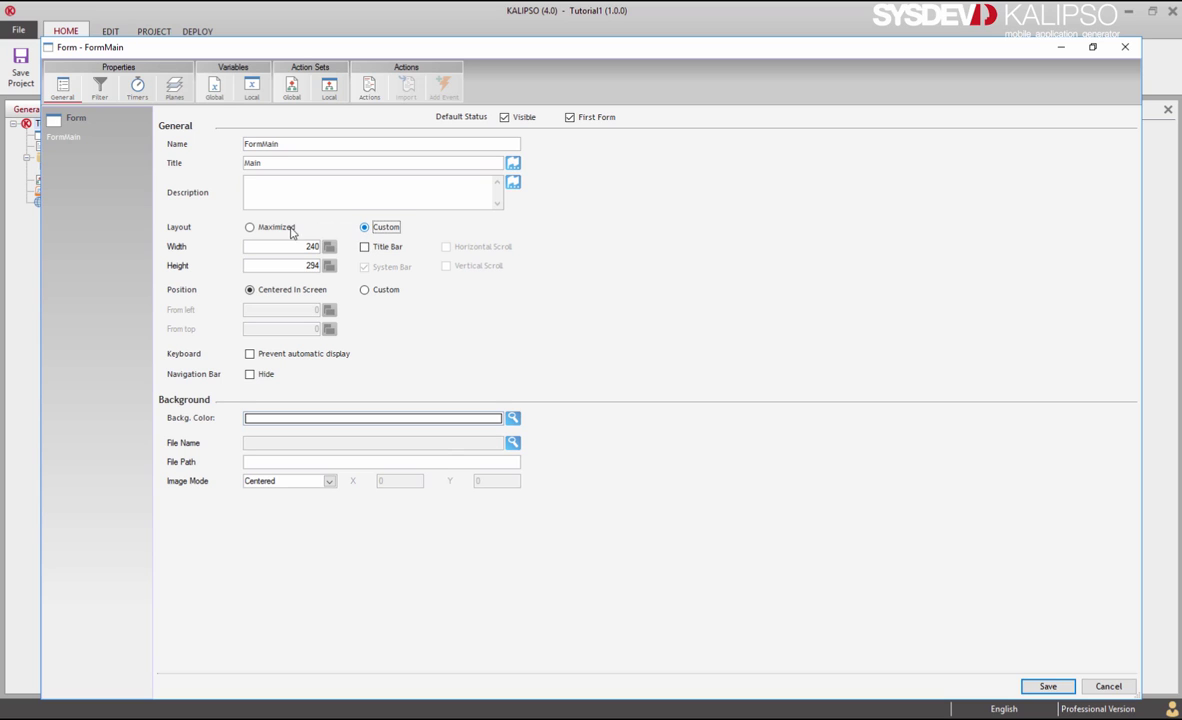
click(270, 228)
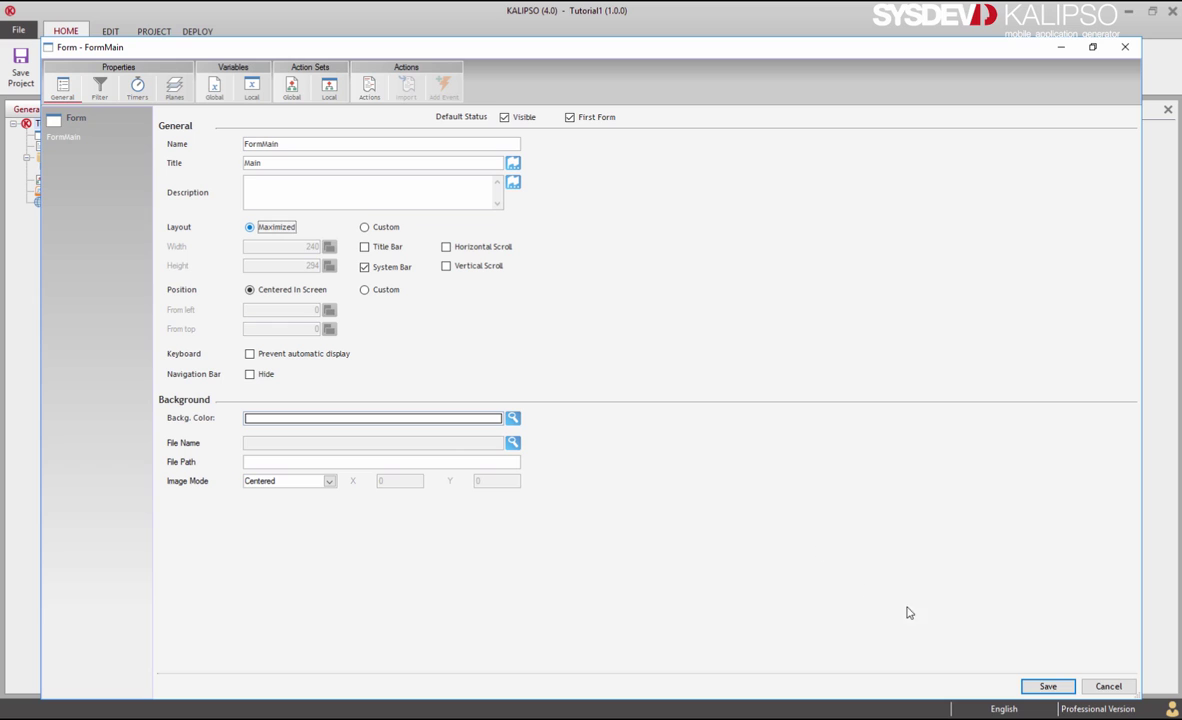
key(Return)
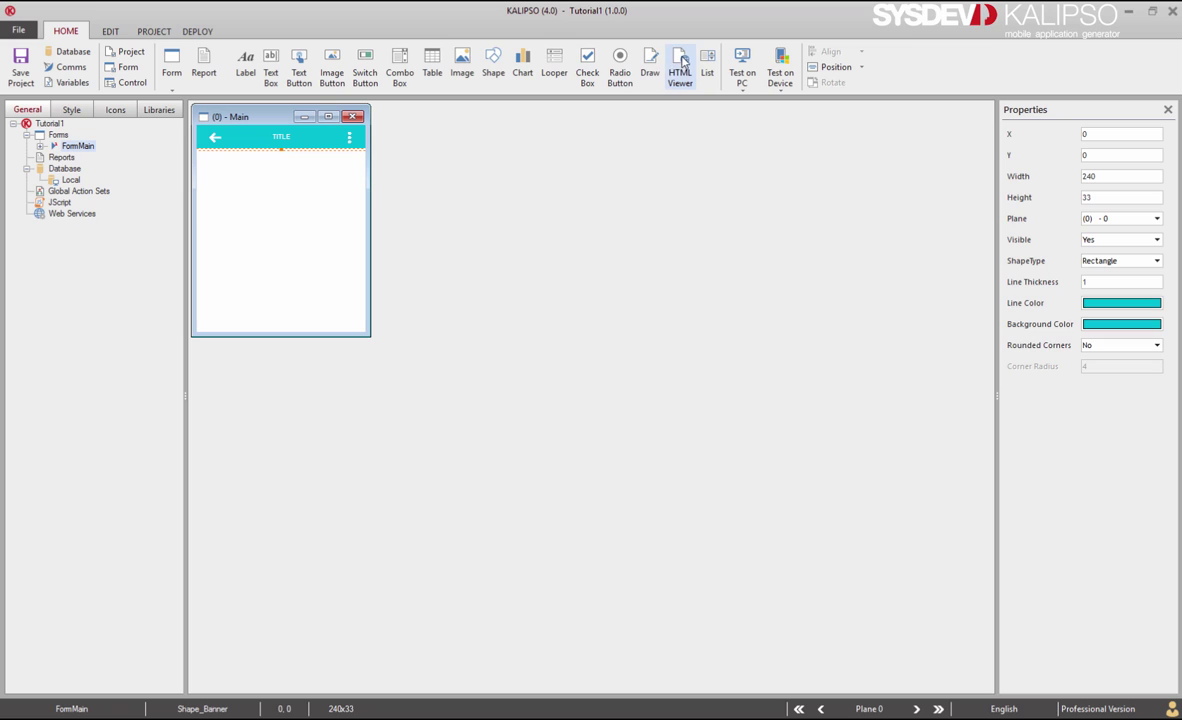
Step: Select Image_Exit in the title banner, nudge and widen it, and open its properties
click(216, 140)
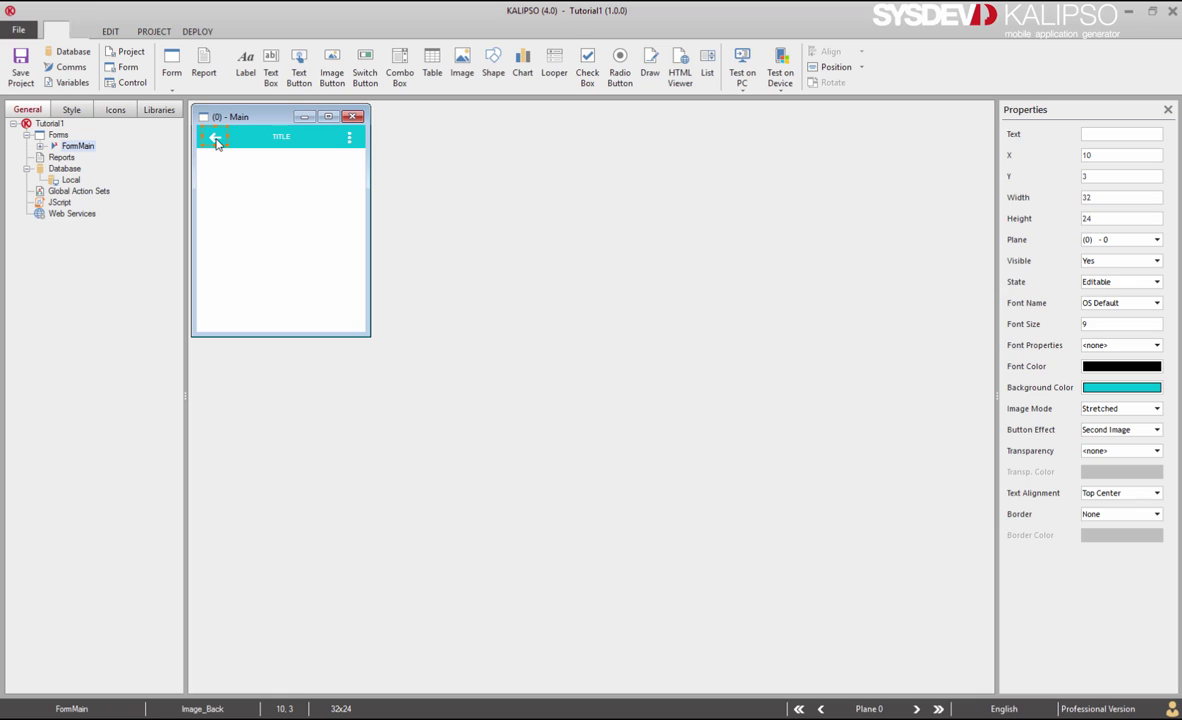
click(224, 137)
drag(212, 138, 216, 141)
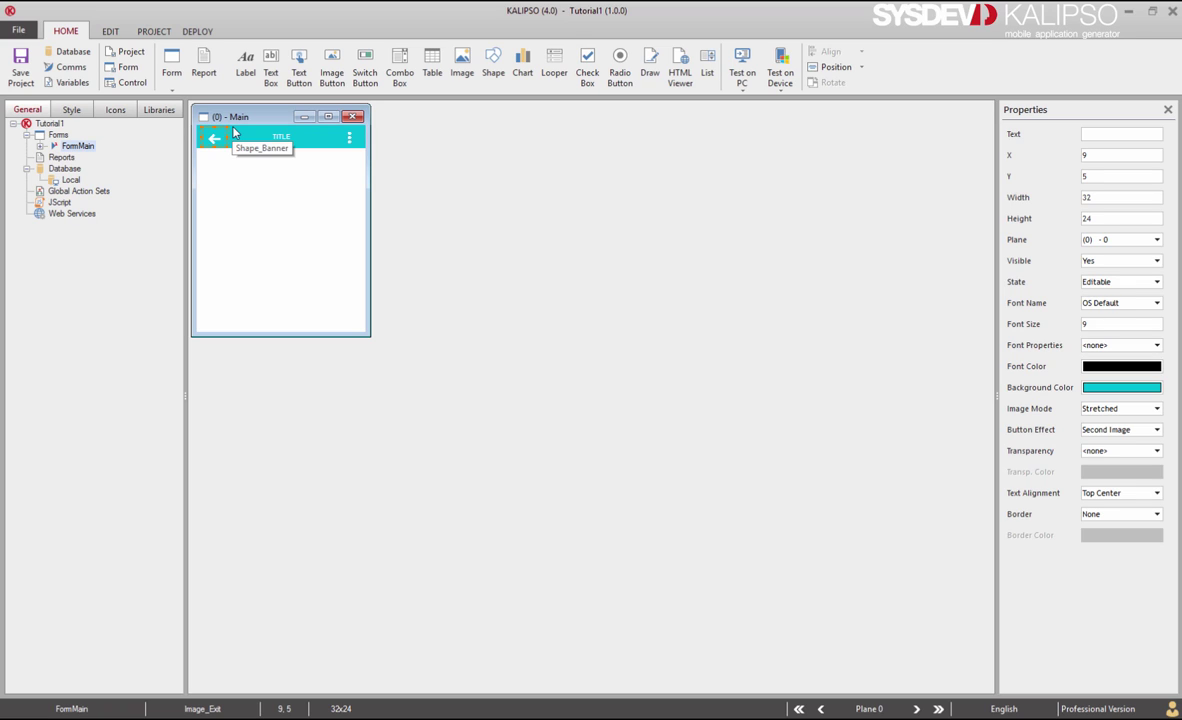
key(shift+Right)
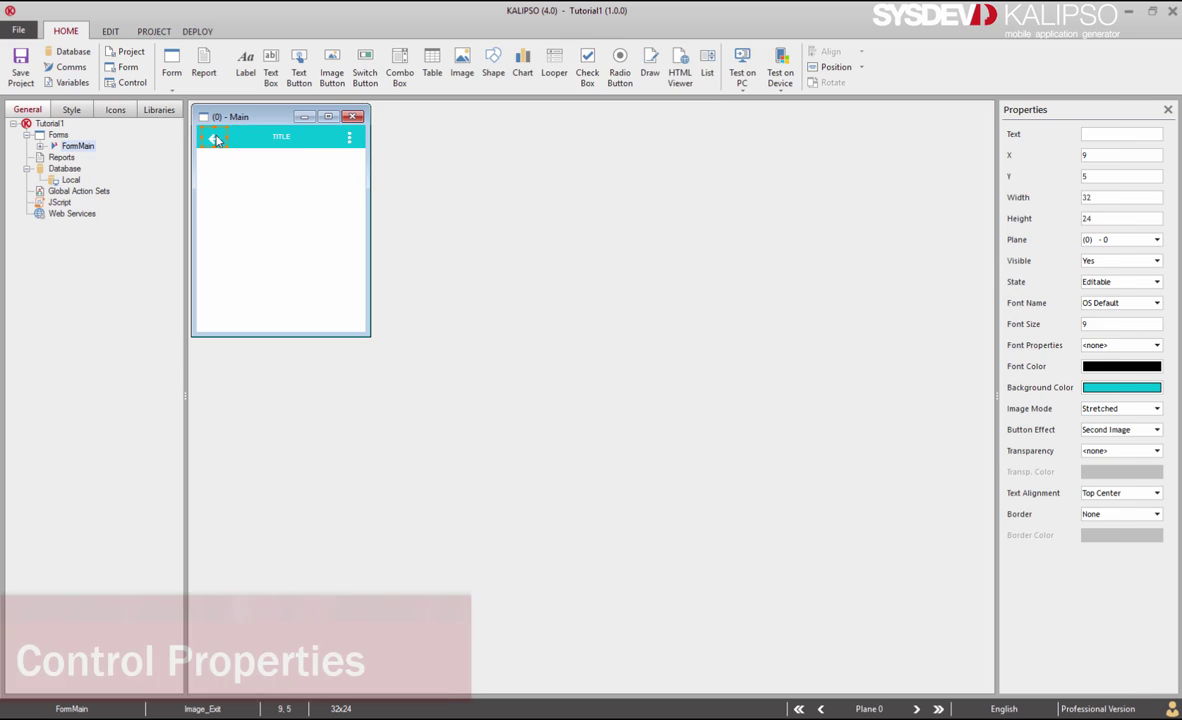
double_click(217, 140)
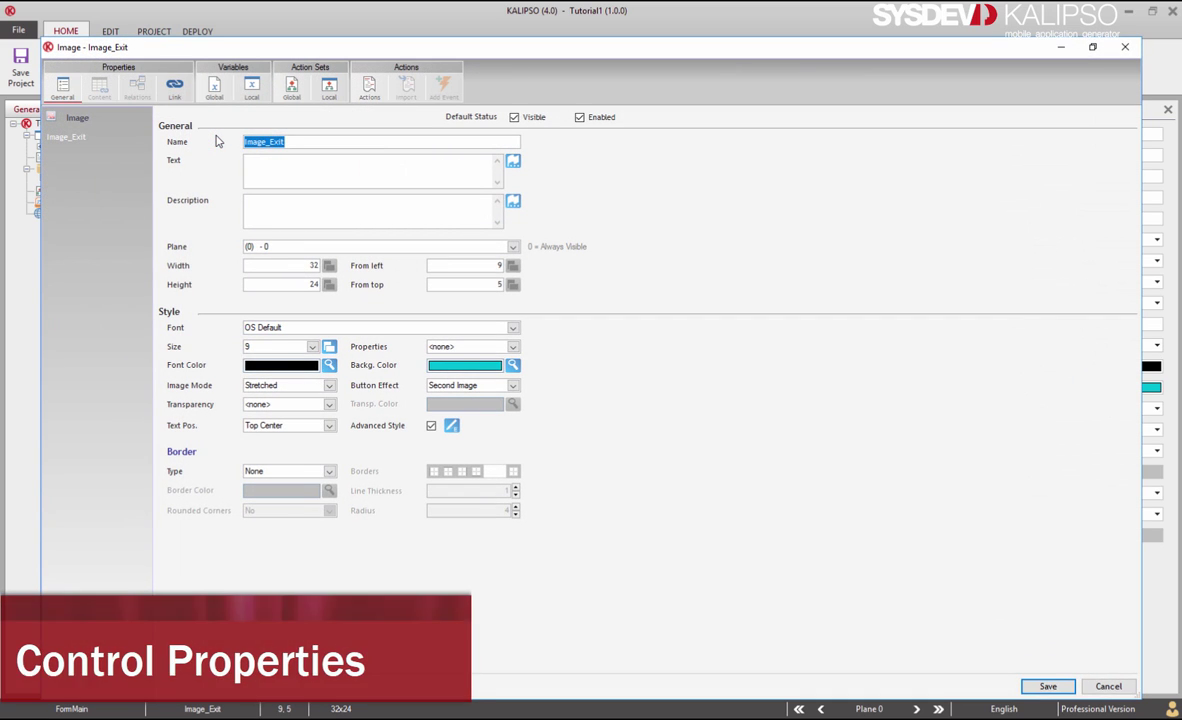
Step: On Image_Exit's Actions tab, browse the categories and pick Forms > Close Form
click(371, 89)
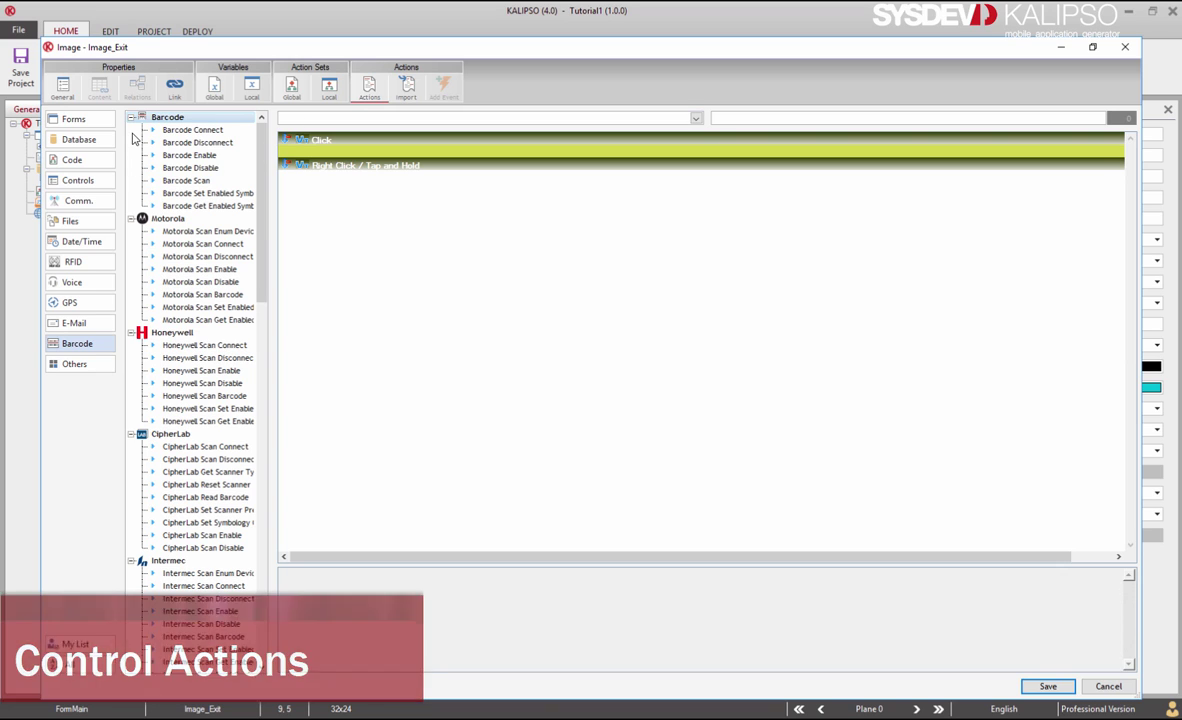
click(103, 123)
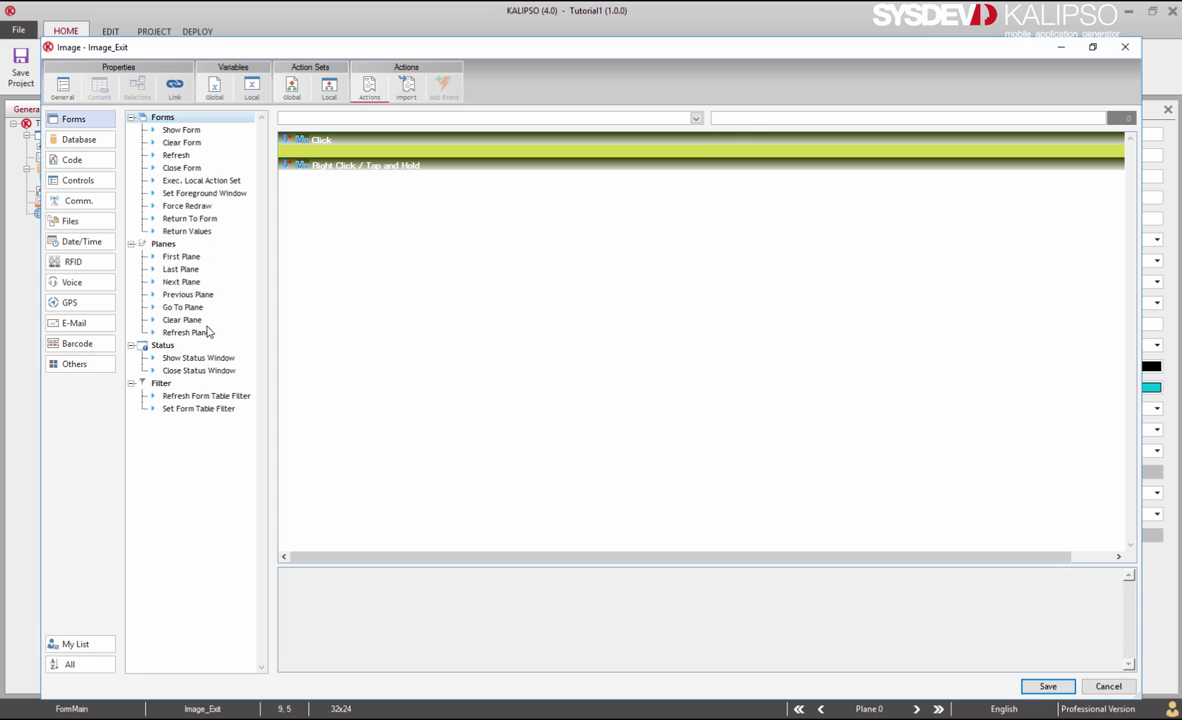
click(84, 143)
click(78, 178)
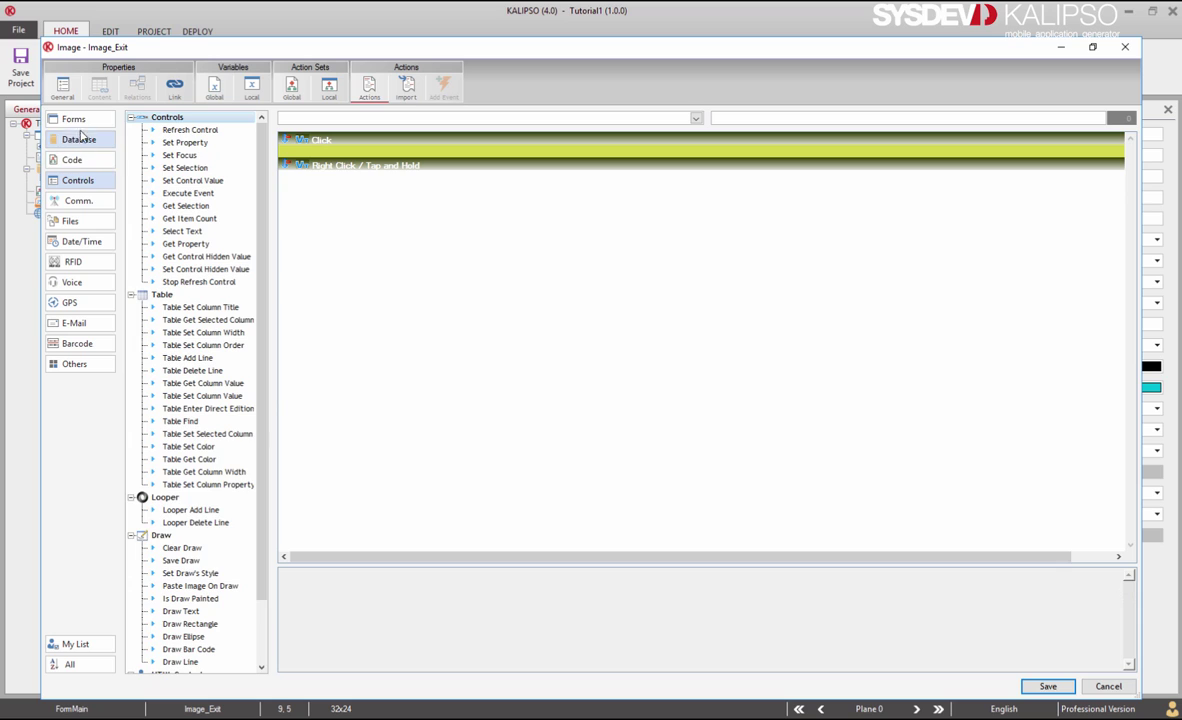
click(81, 122)
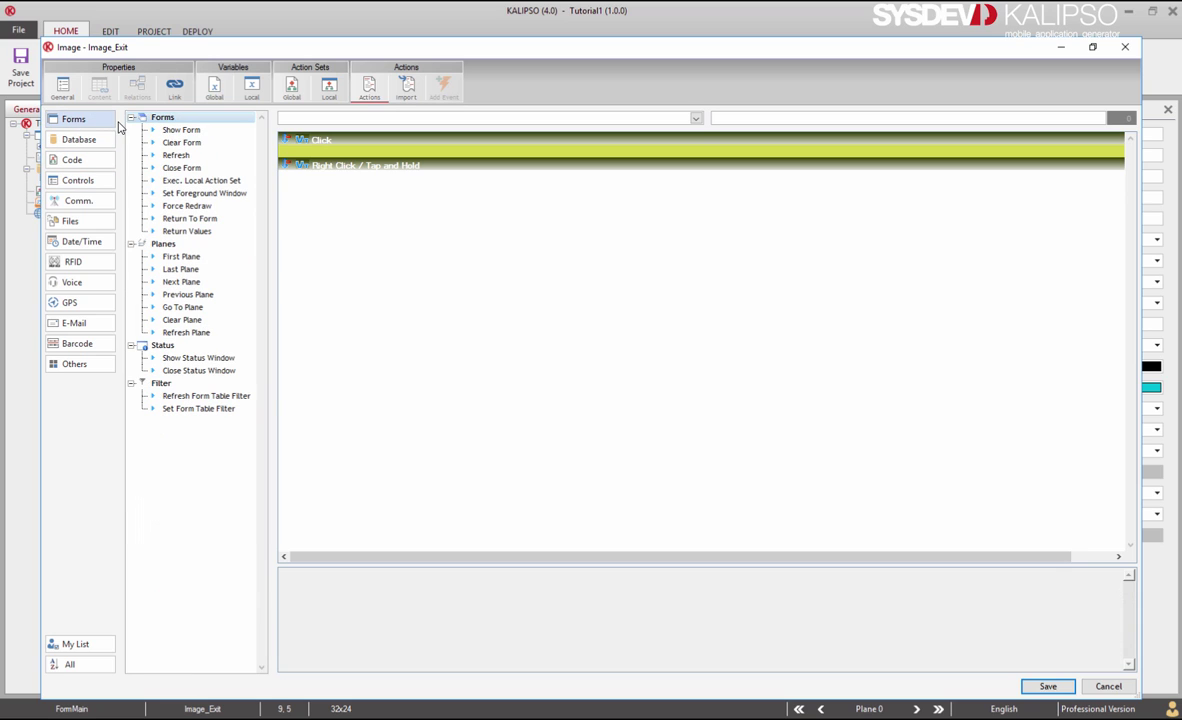
click(177, 167)
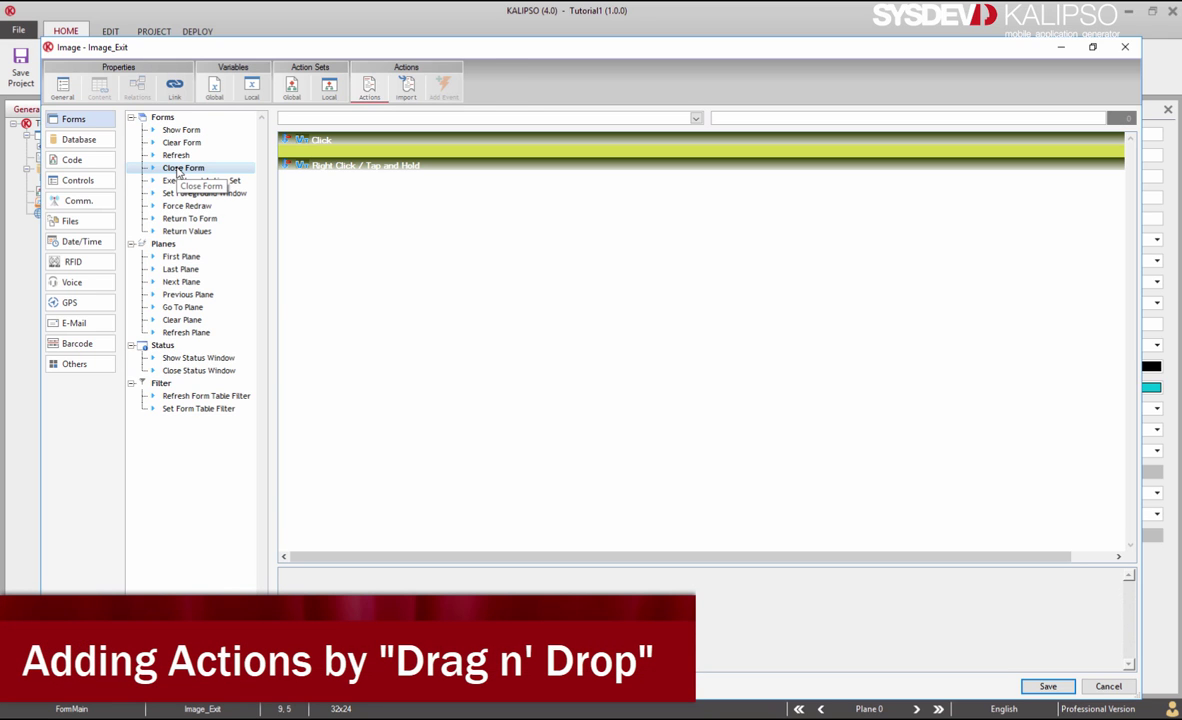
Step: Attach the Close Form action to Image_Exit's Click event and confirm its settings
drag(177, 172, 238, 158)
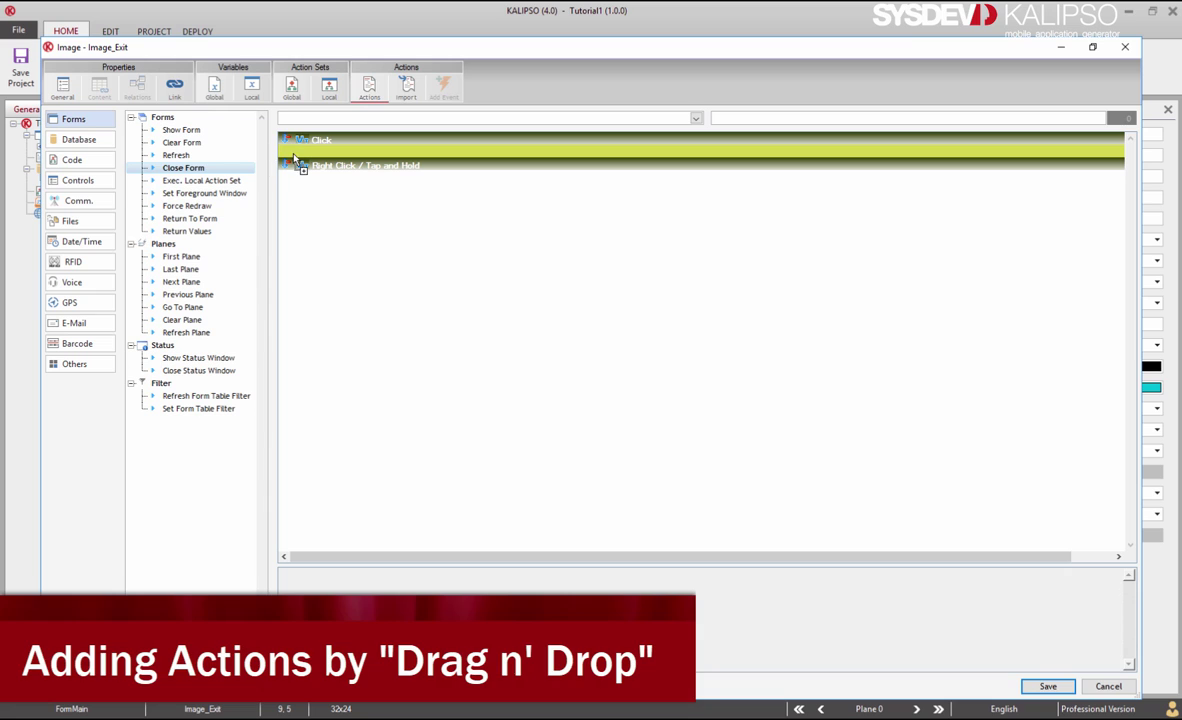
drag(294, 155, 298, 164)
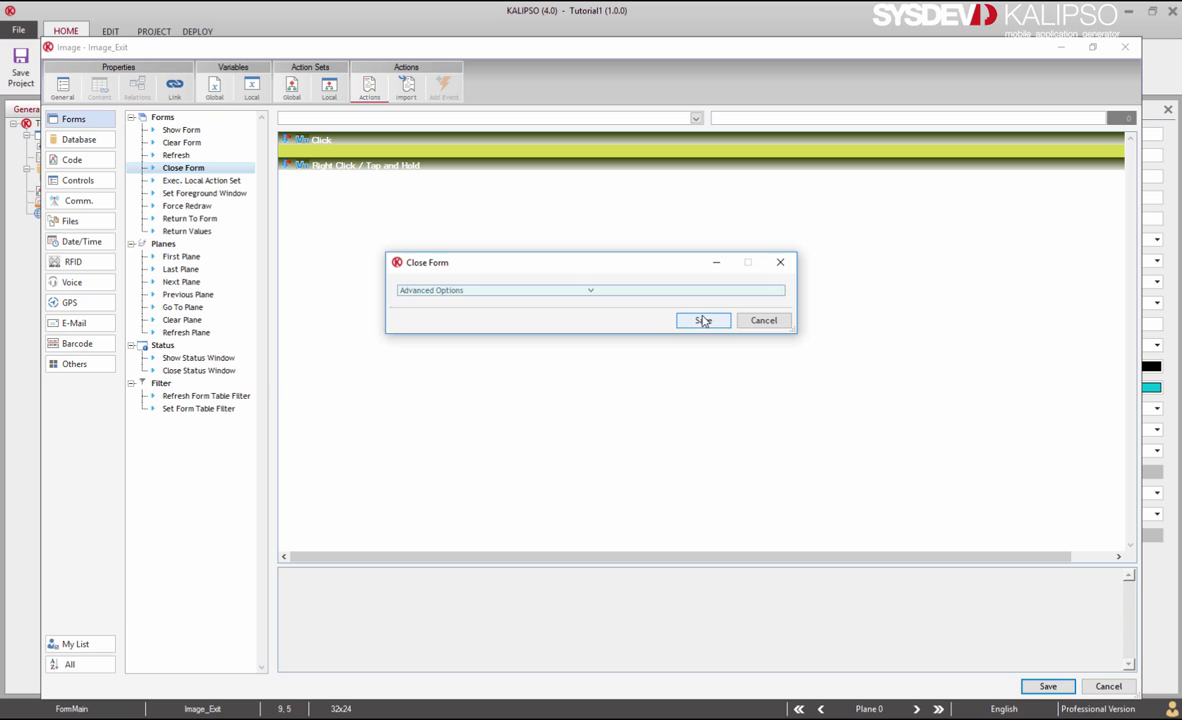
click(703, 320)
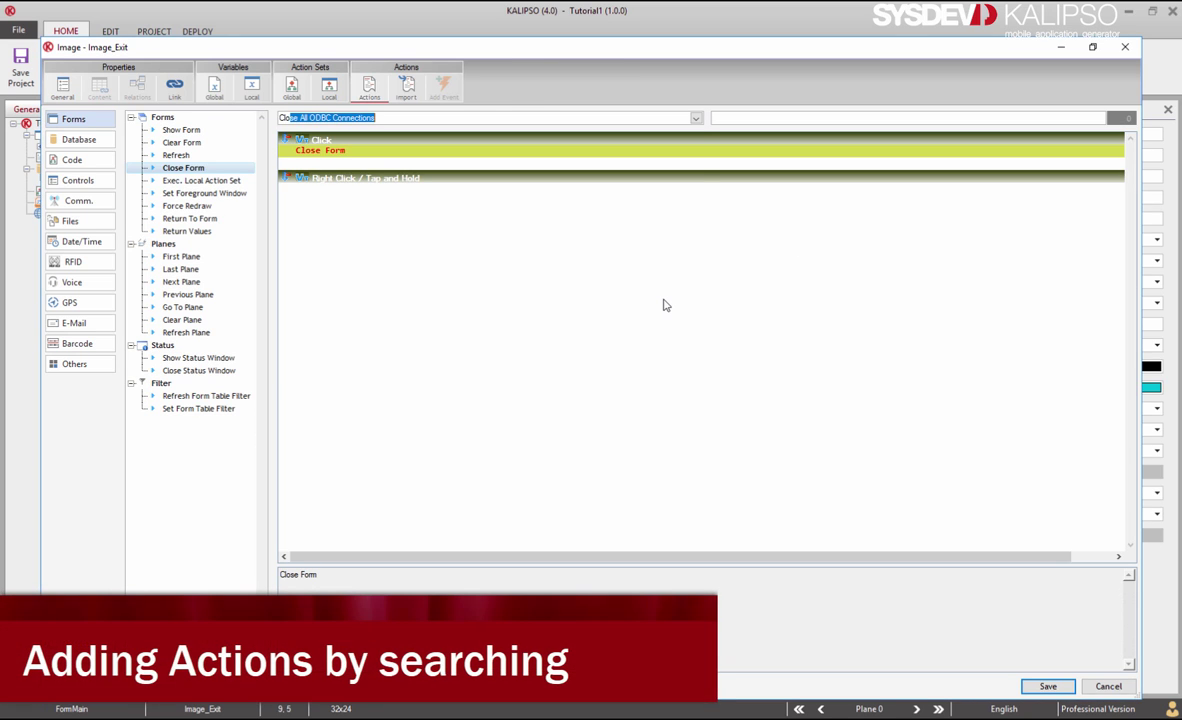
text(Close)
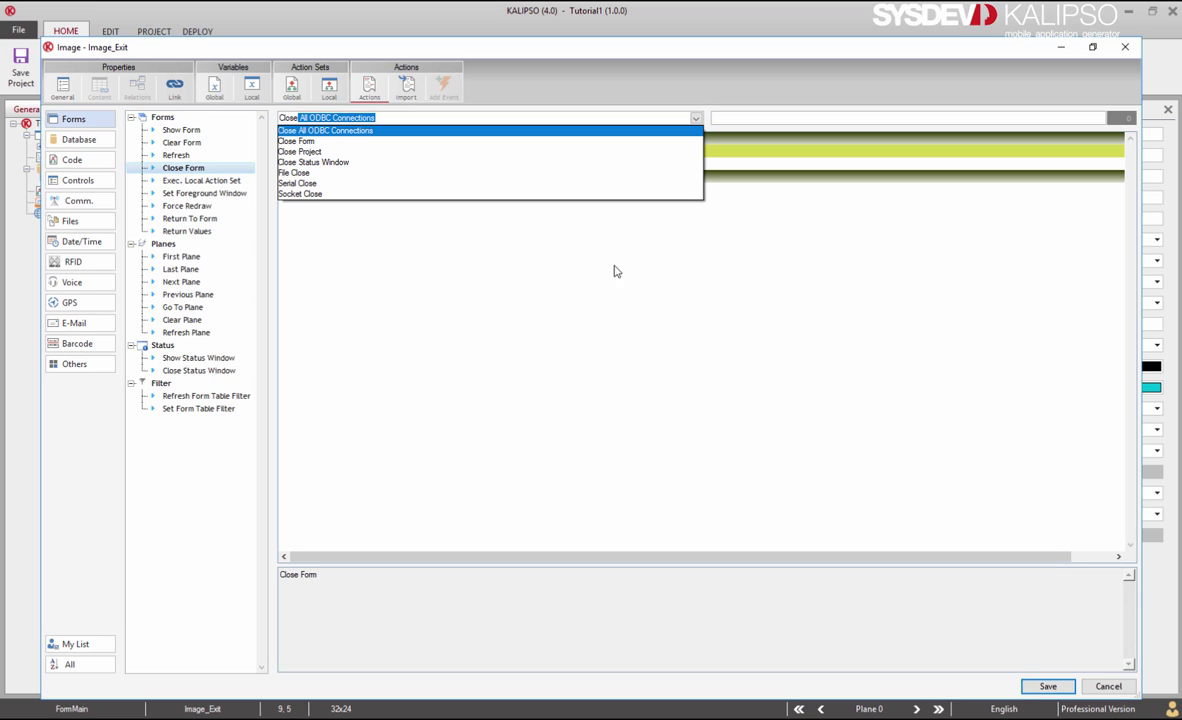
click(393, 145)
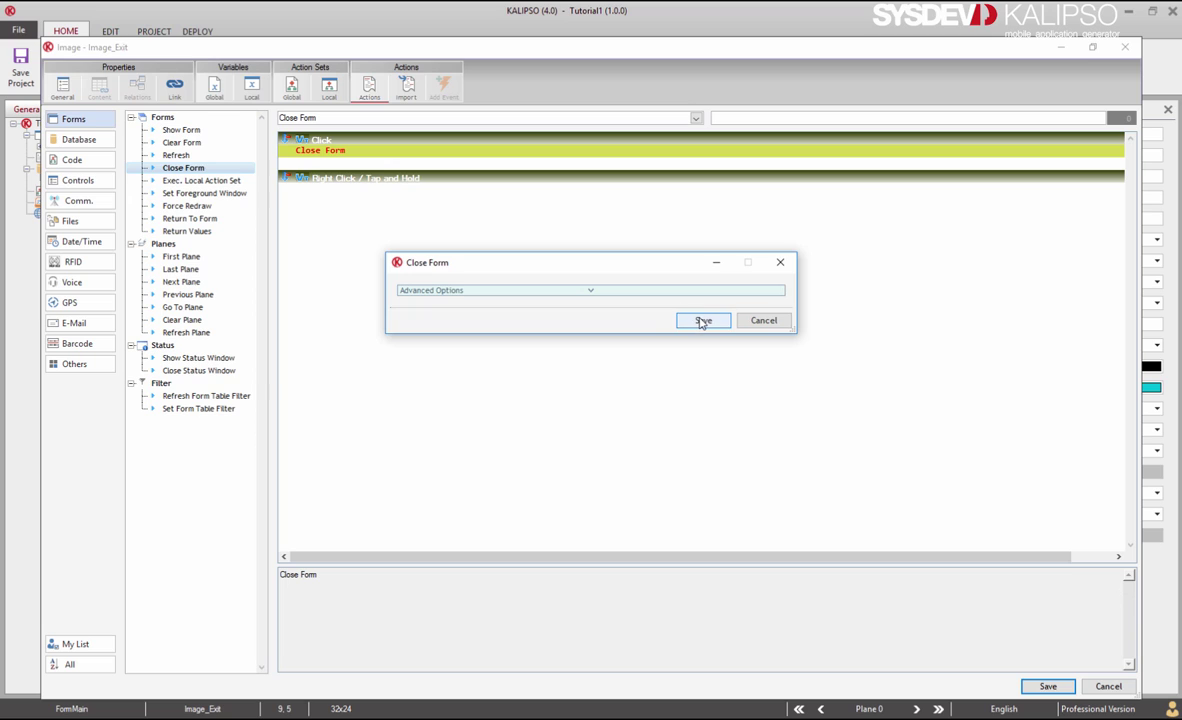
click(703, 321)
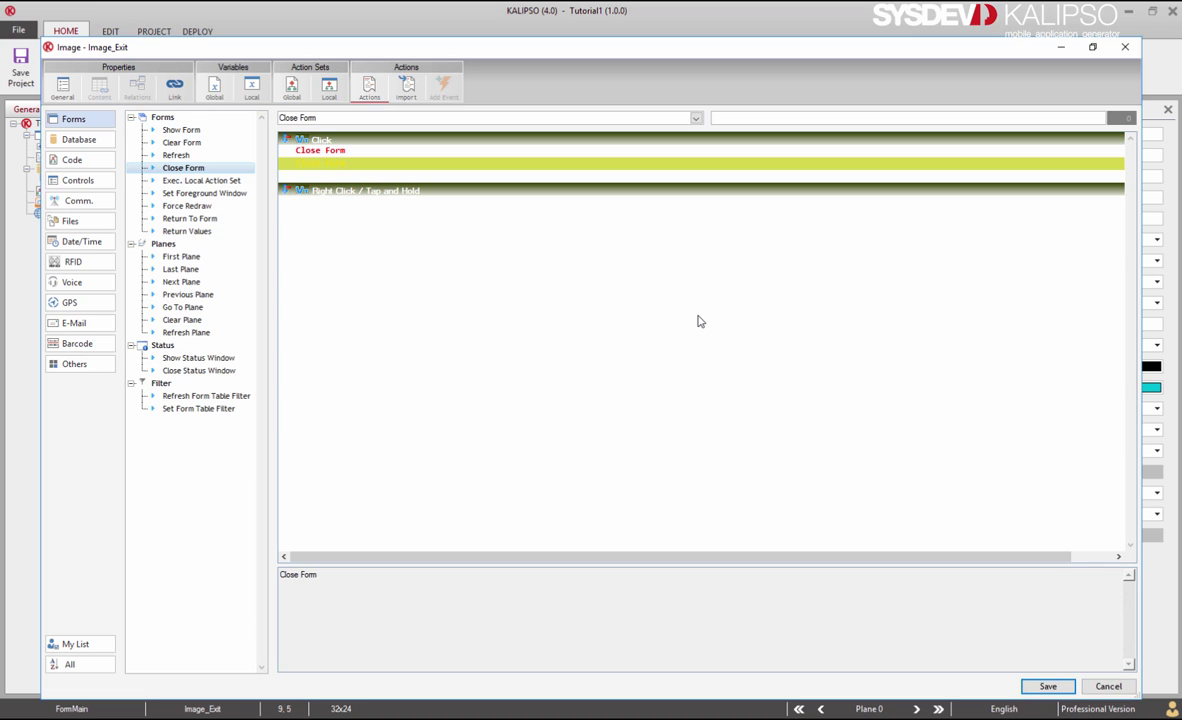
Step: Delete the duplicate Close Form action and save Image_Exit's actions
right_click(493, 167)
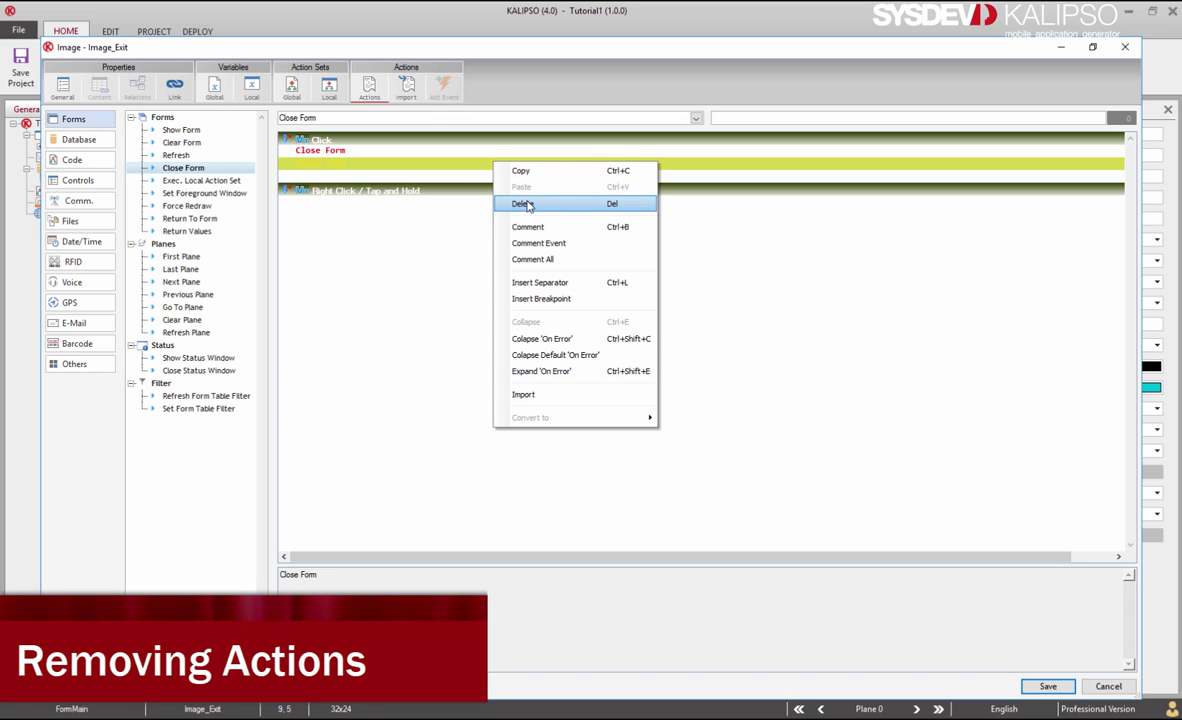
click(614, 206)
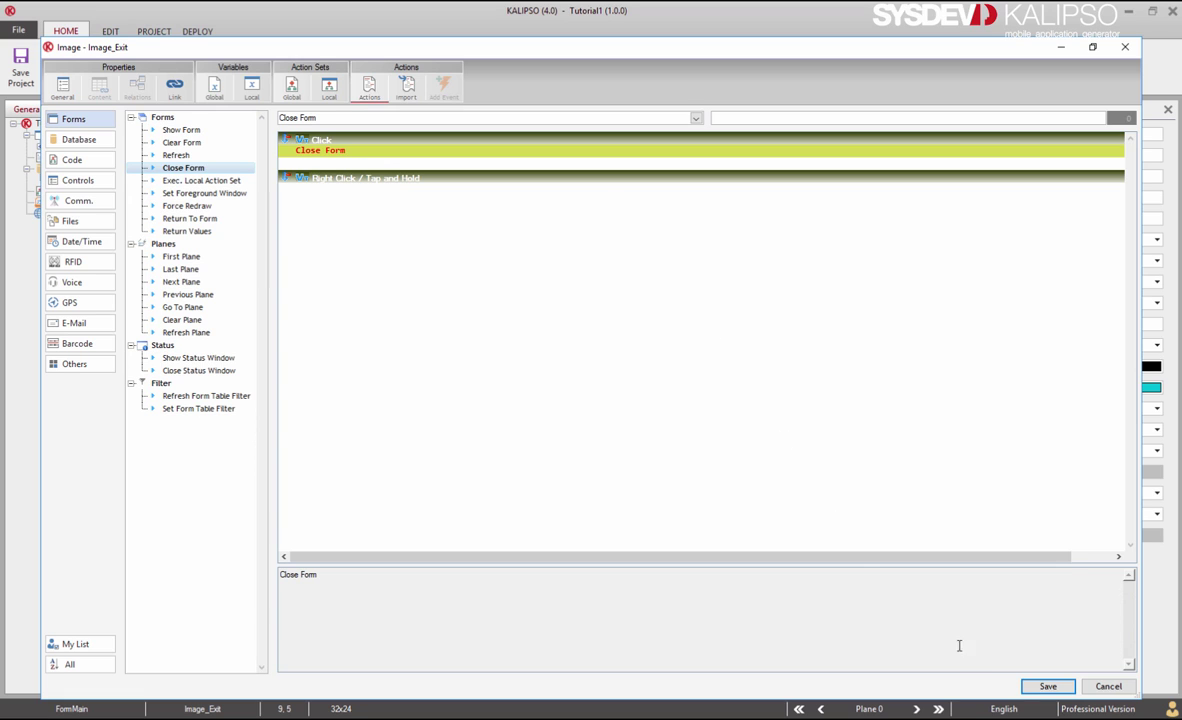
click(1047, 686)
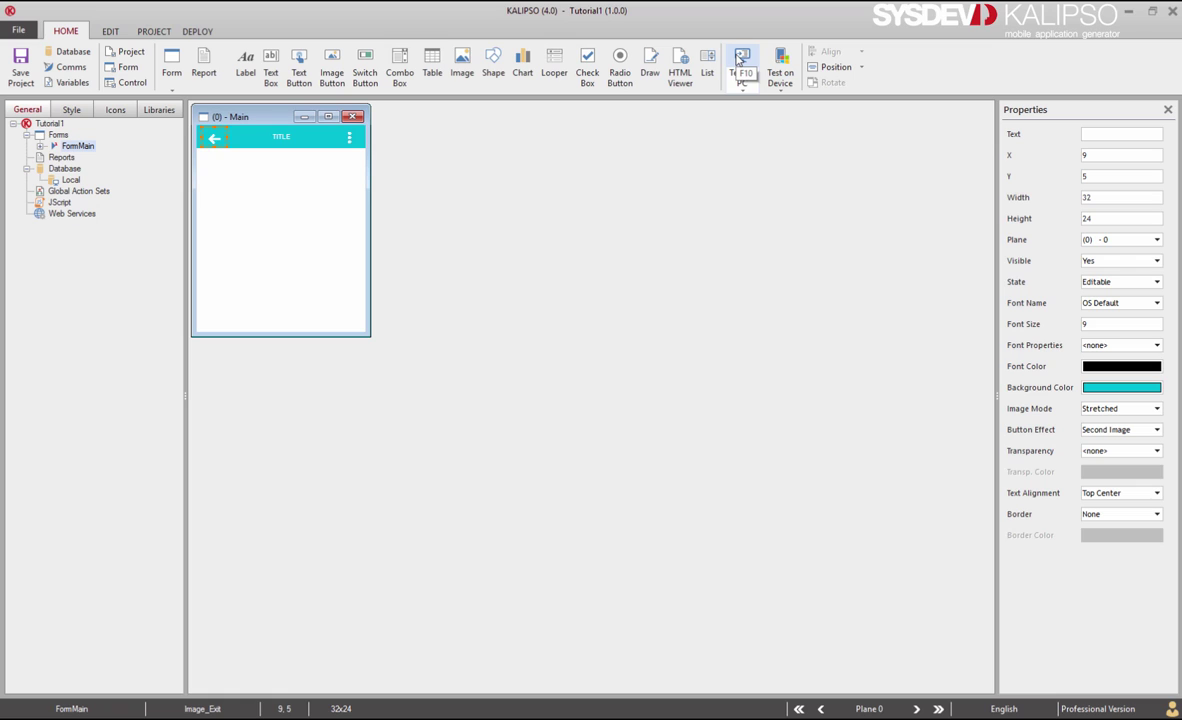
Step: Run Tutorial1 in the PC simulator and click the back arrow to close FormMain
click(737, 60)
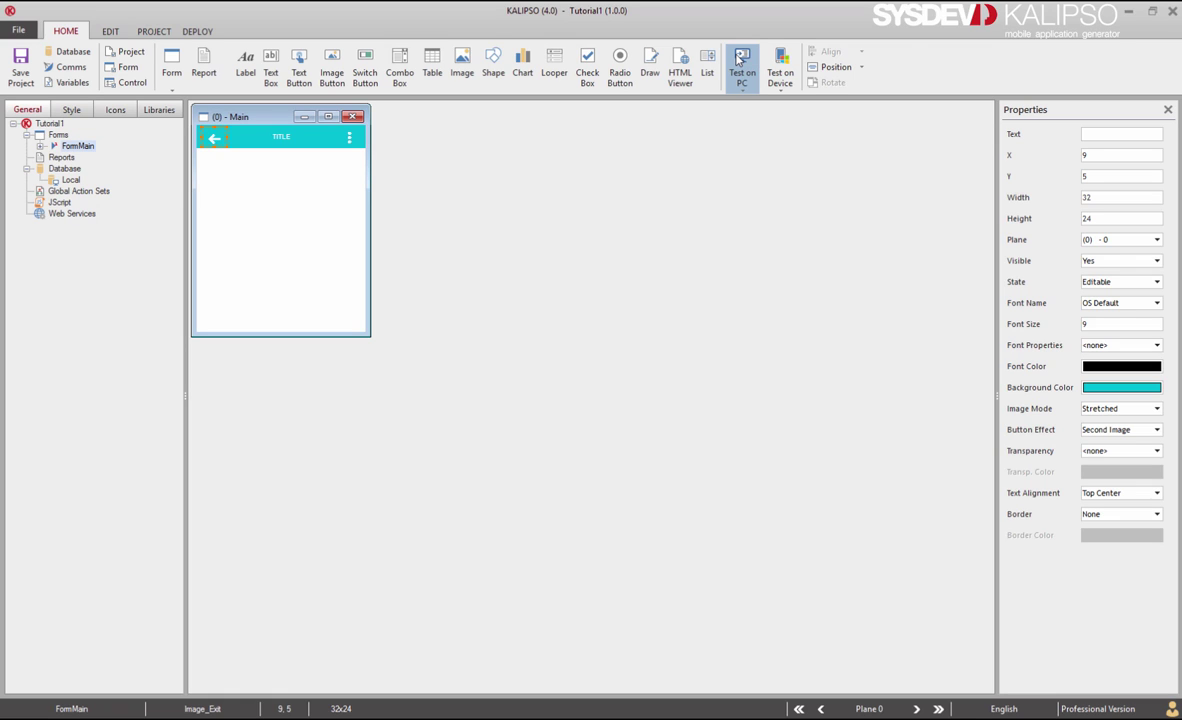
click(704, 521)
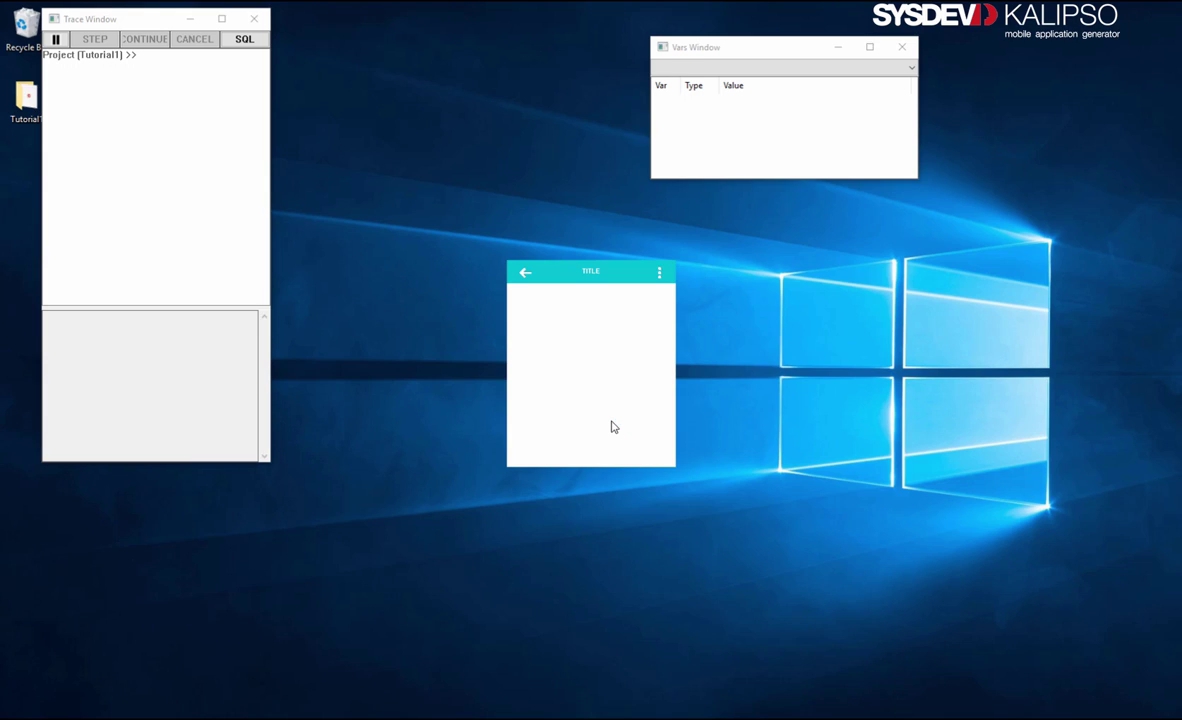
click(525, 274)
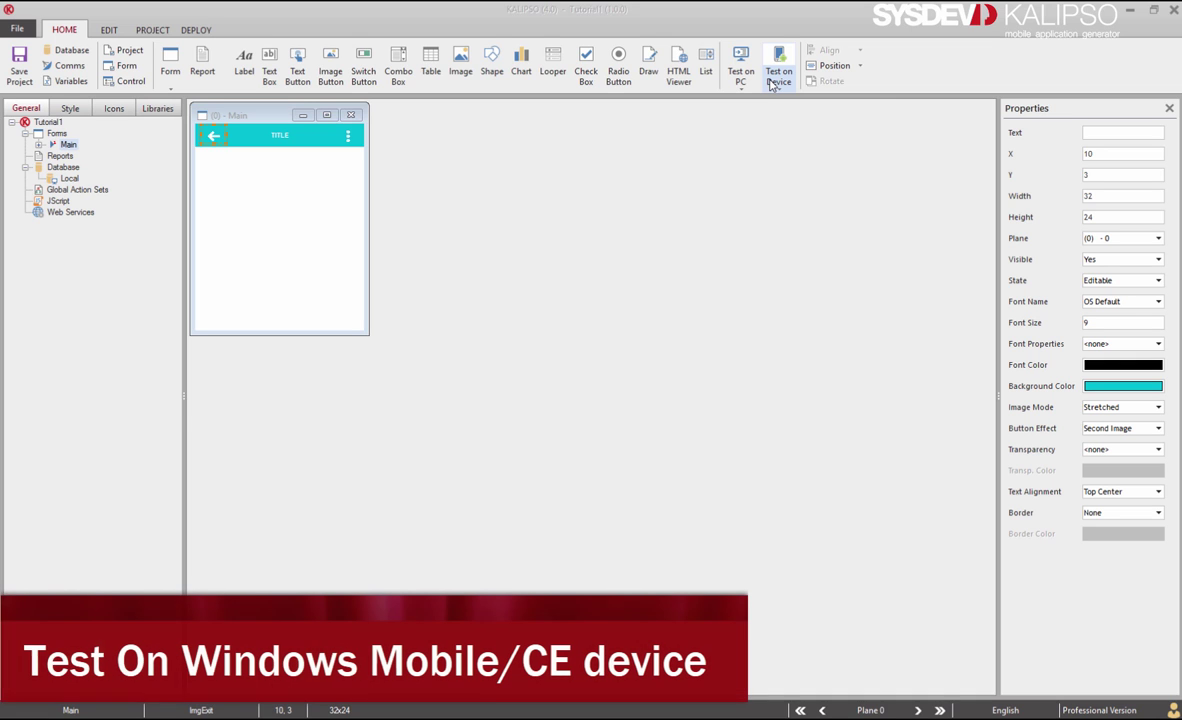
Step: Generate and deploy Tutorial1 to a Windows Mobile/CE device in the Kalipso folder
click(772, 86)
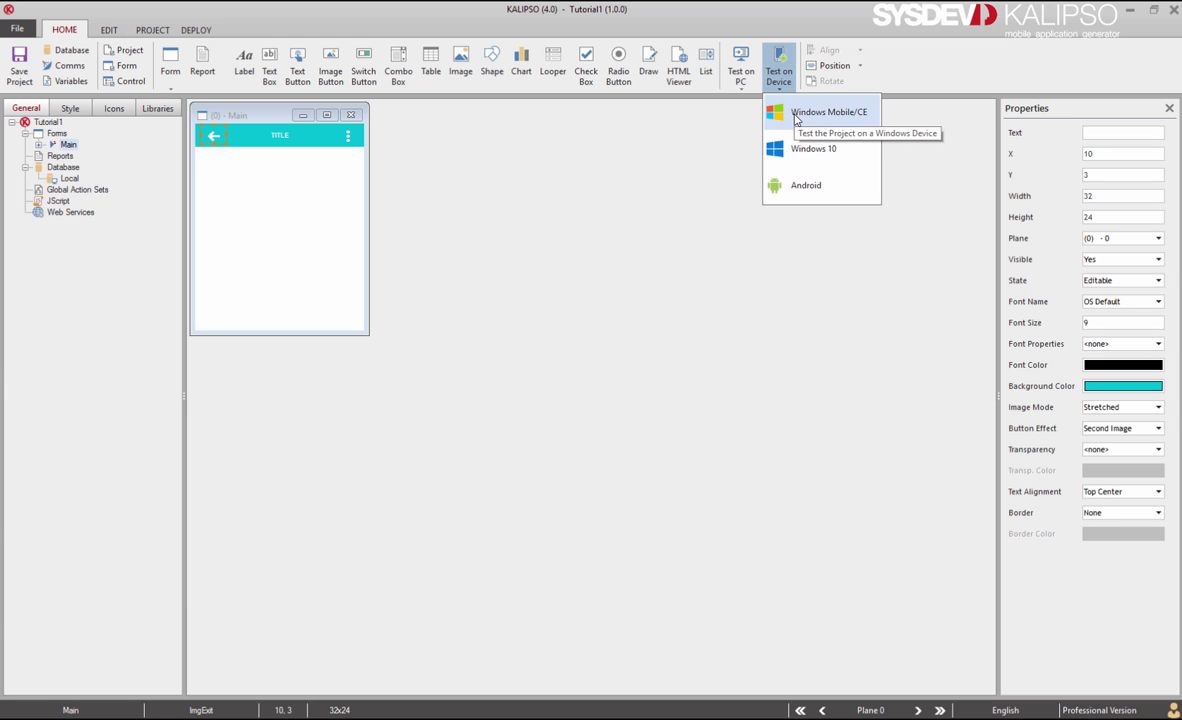
click(796, 119)
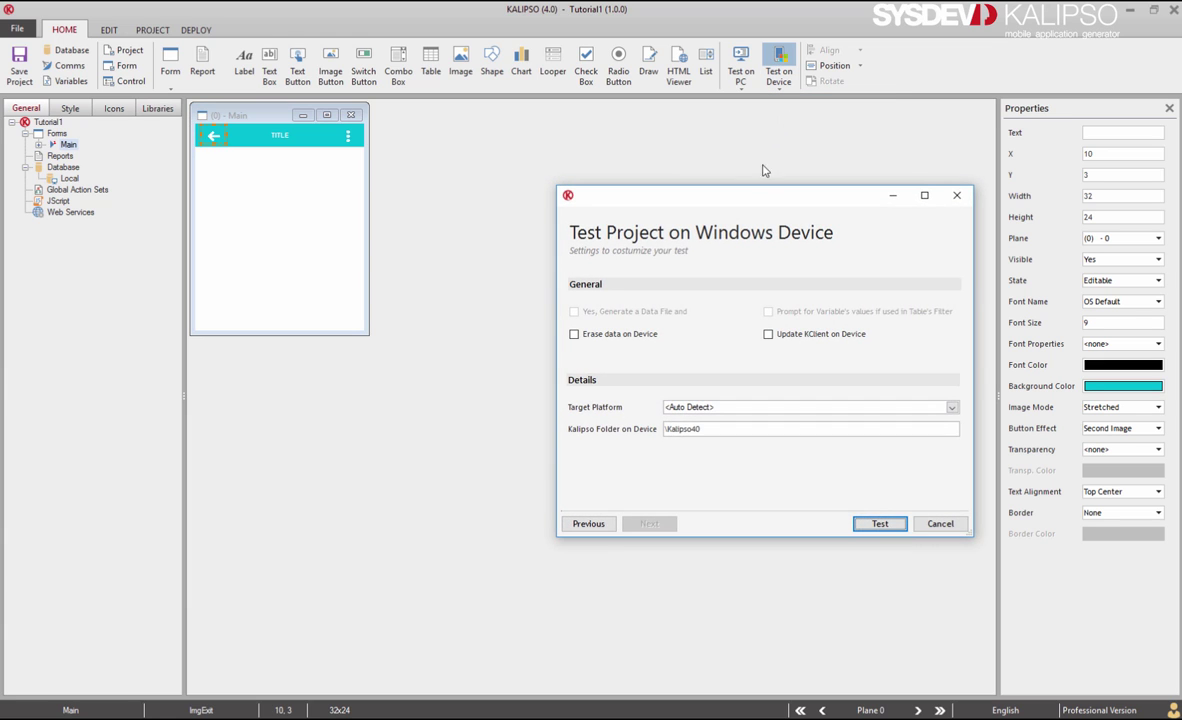
click(734, 435)
click(879, 523)
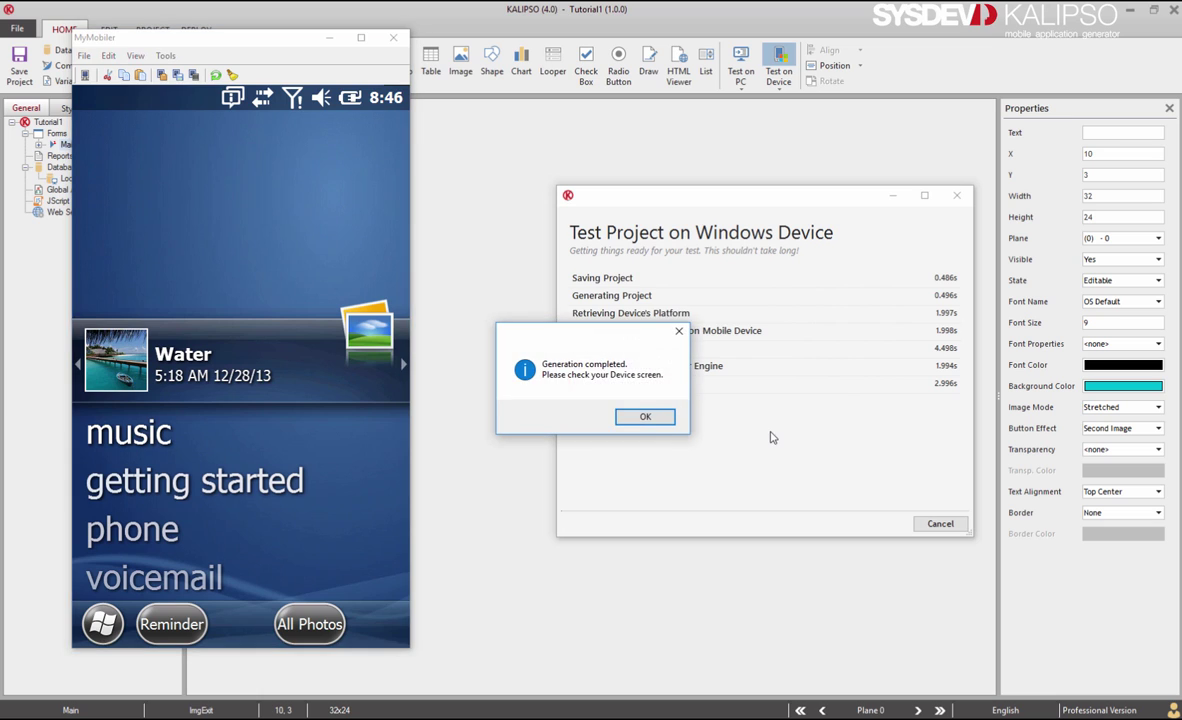
click(664, 420)
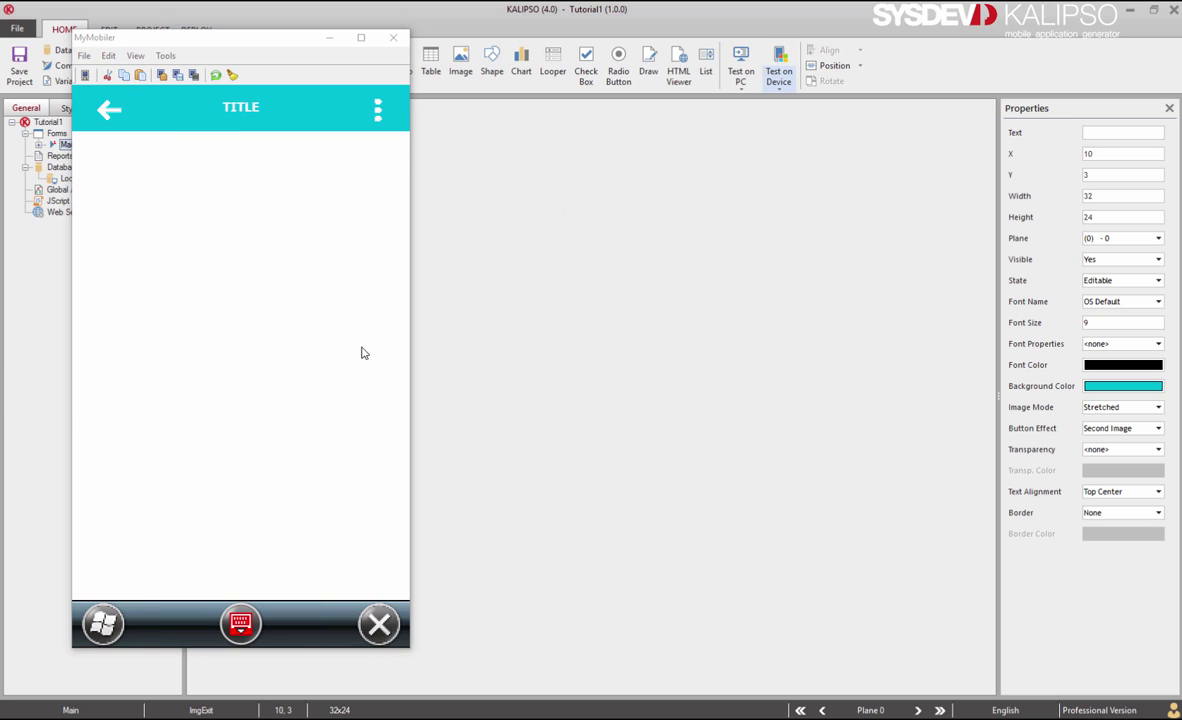
Step: Confirm the back arrow closes the form on the device, then minimize MyMobiler
click(104, 114)
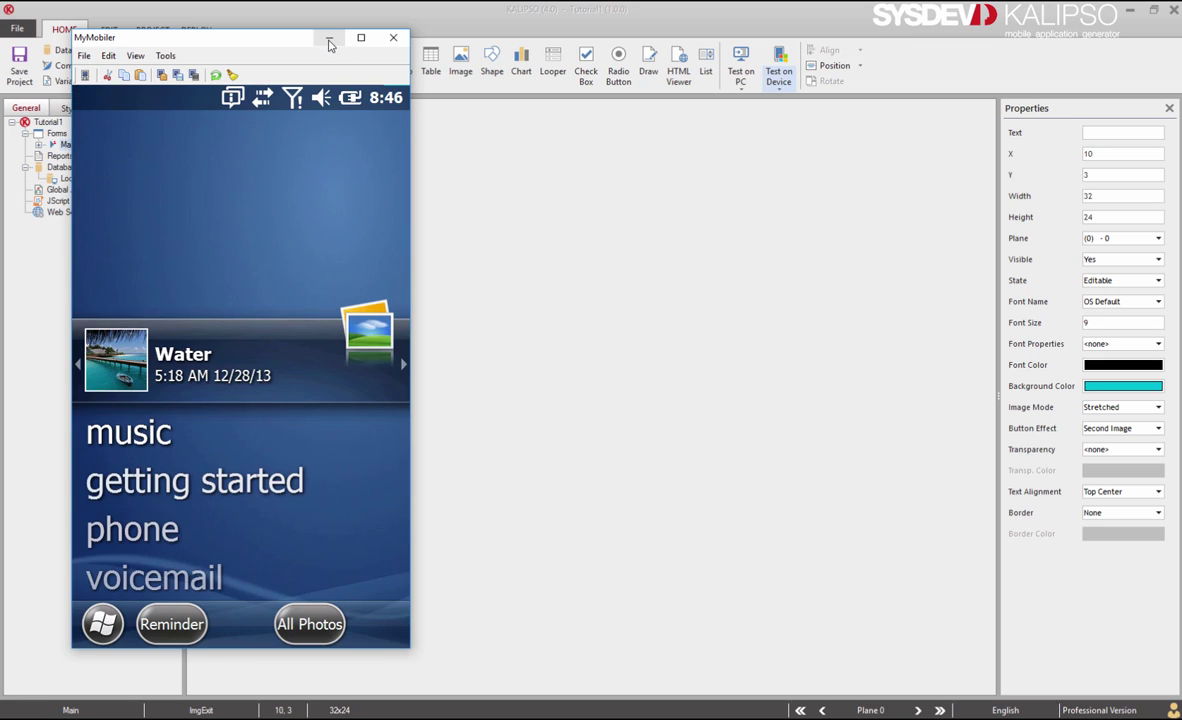
click(329, 41)
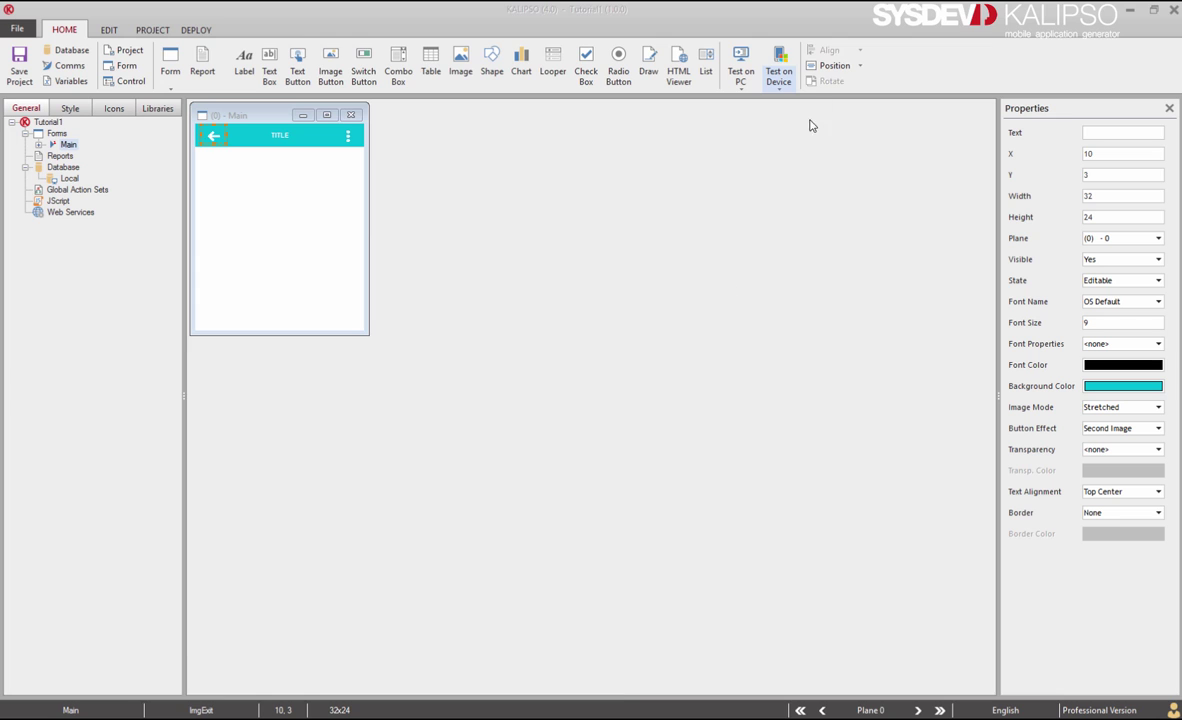
click(776, 66)
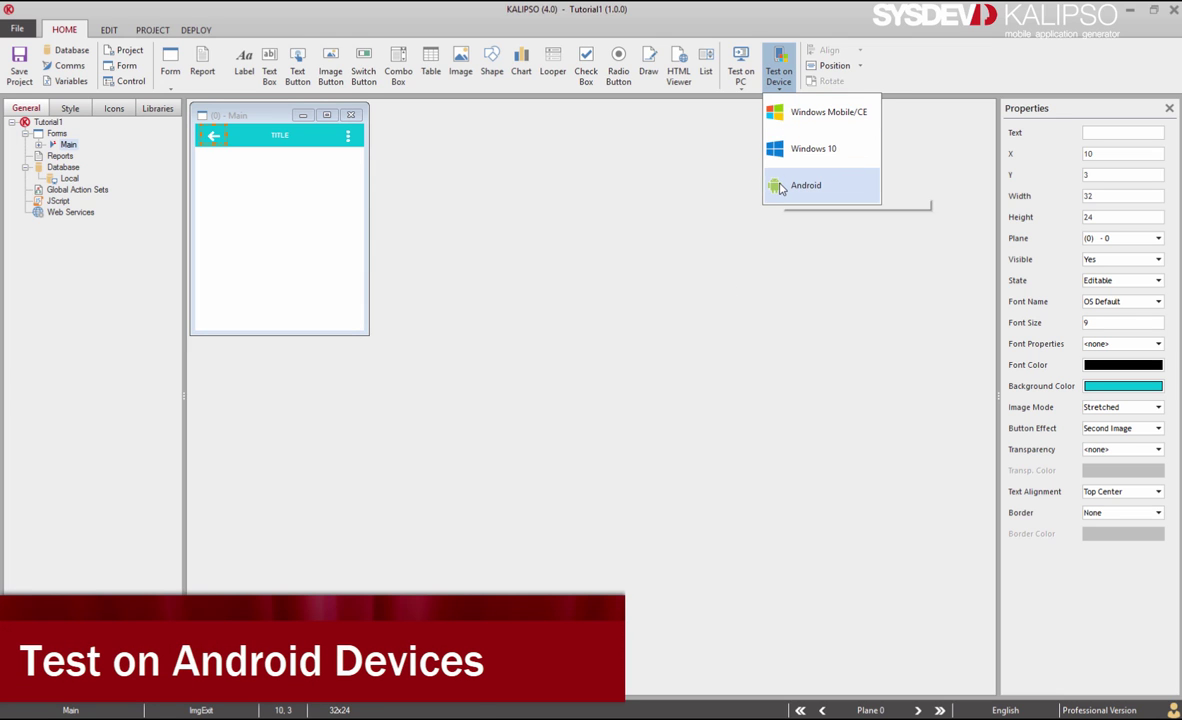
Step: Deploy Tutorial1 to the Android phone and verify its back arrow closes the app
click(779, 185)
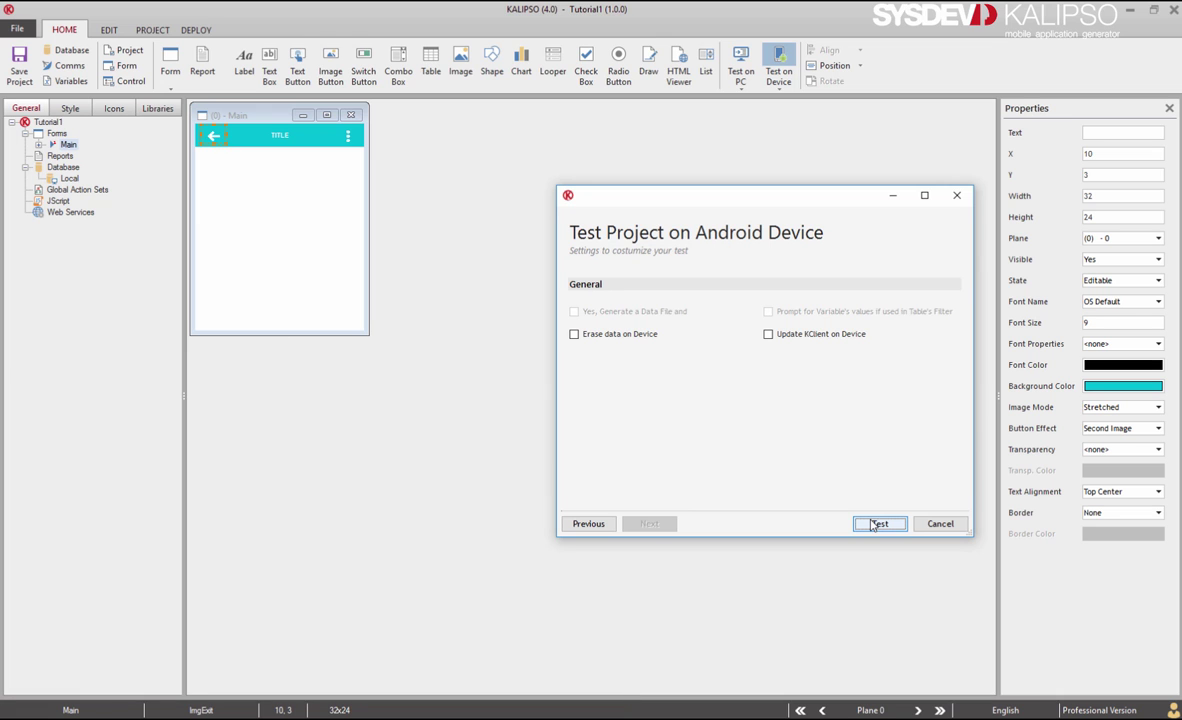
click(875, 524)
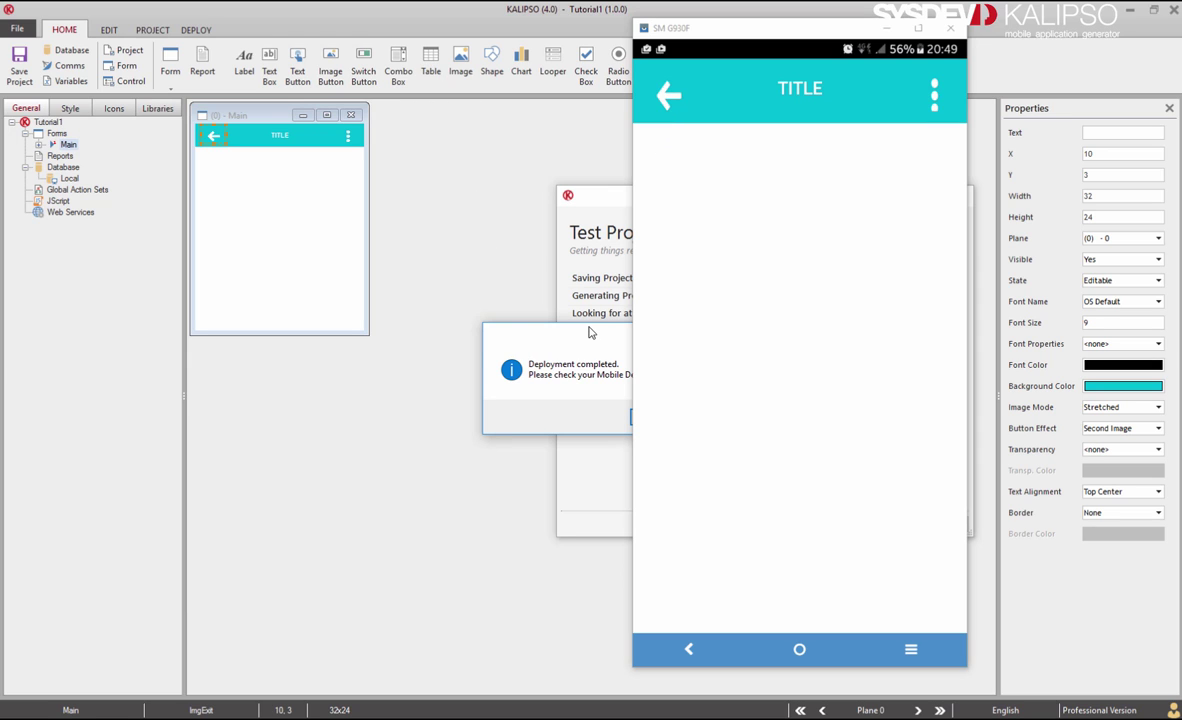
click(467, 382)
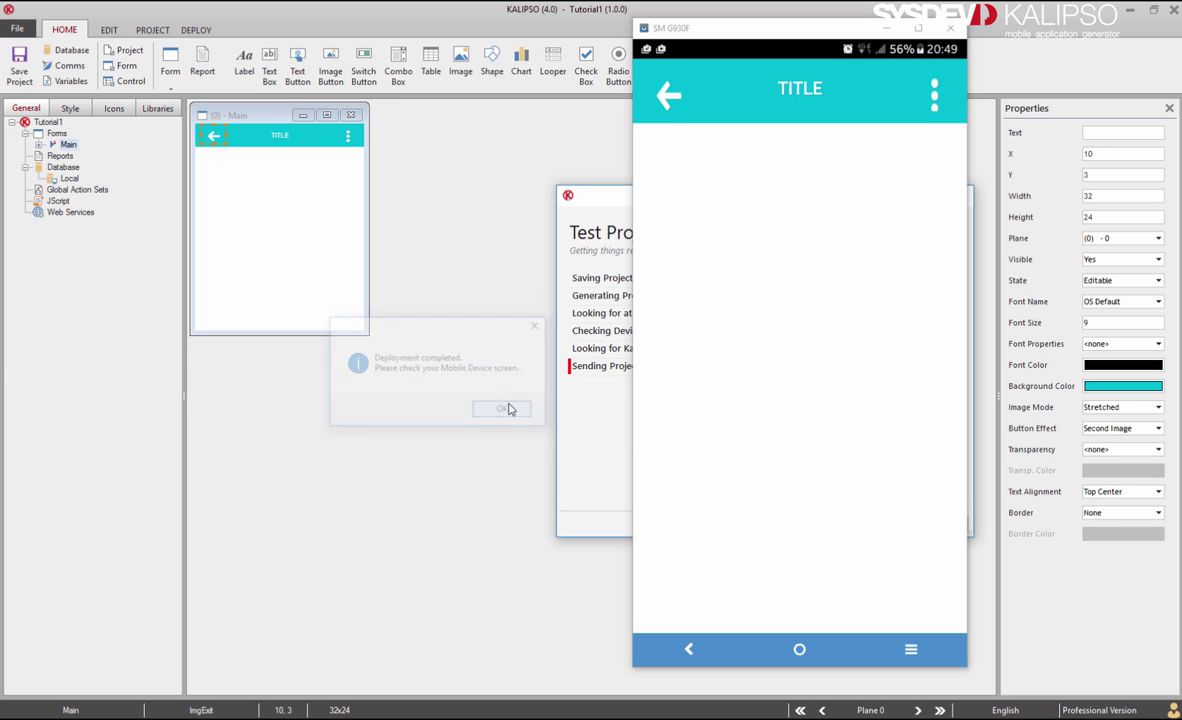
click(668, 95)
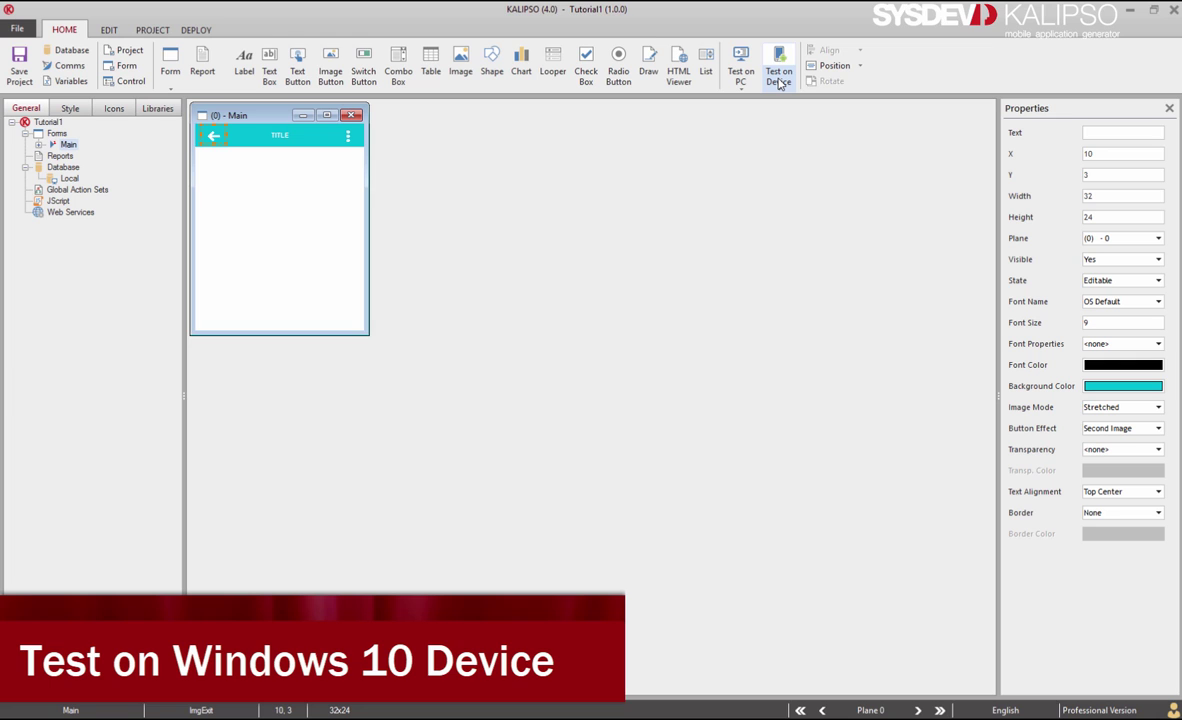
Step: Deploy Tutorial1 to the Windows 10 device and verify its back arrow closes the app
click(779, 84)
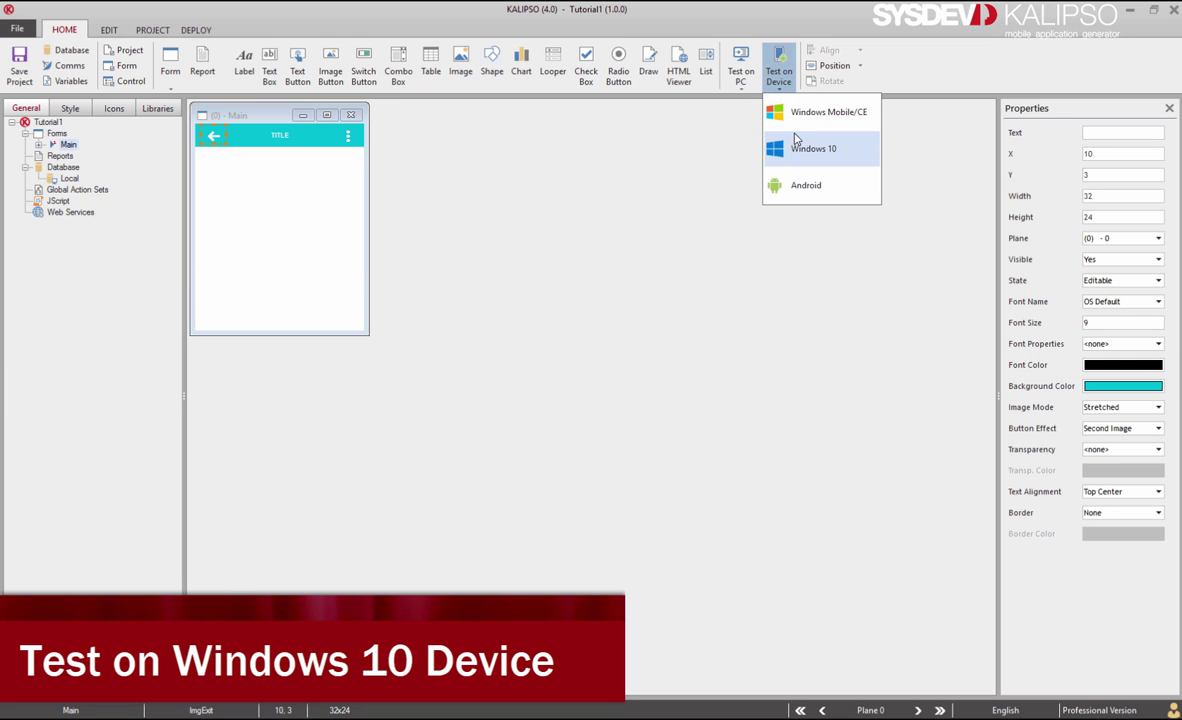
click(797, 150)
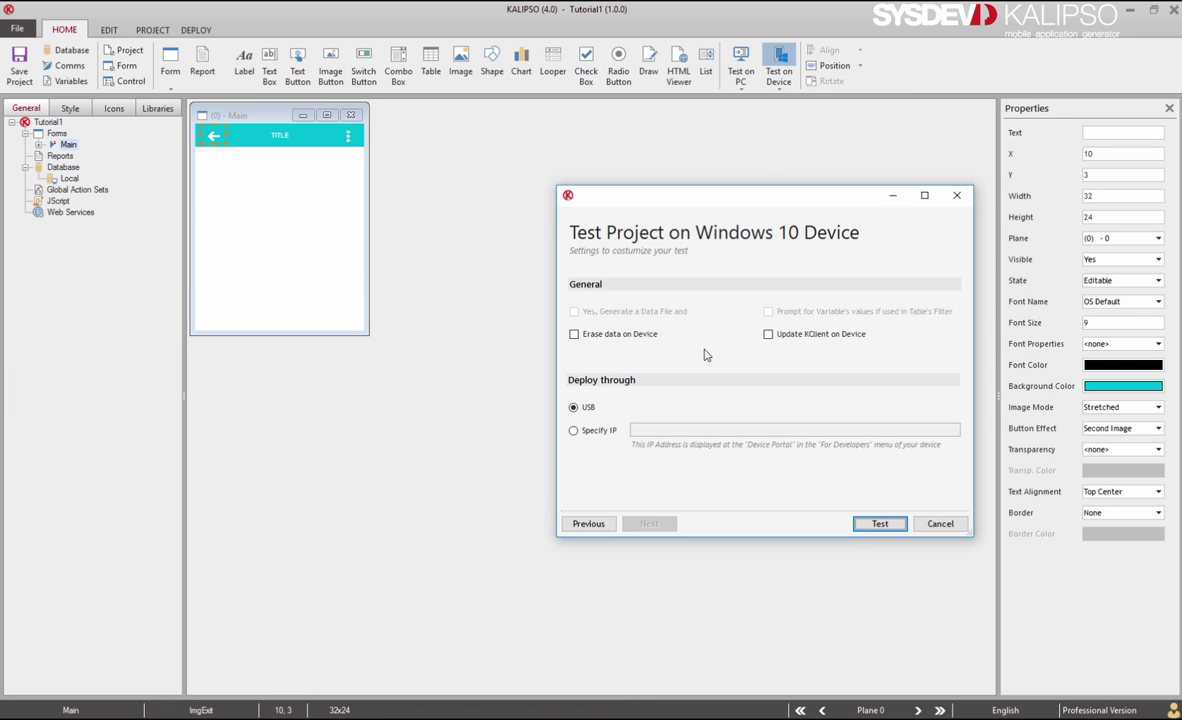
click(880, 524)
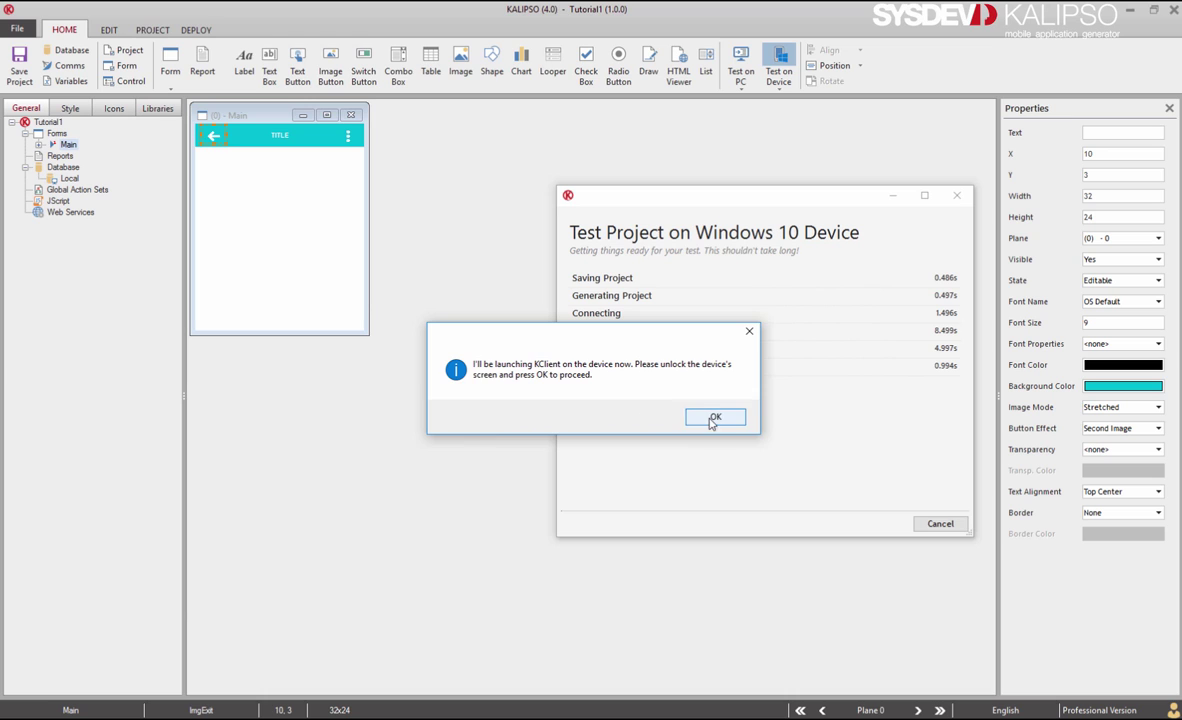
click(711, 421)
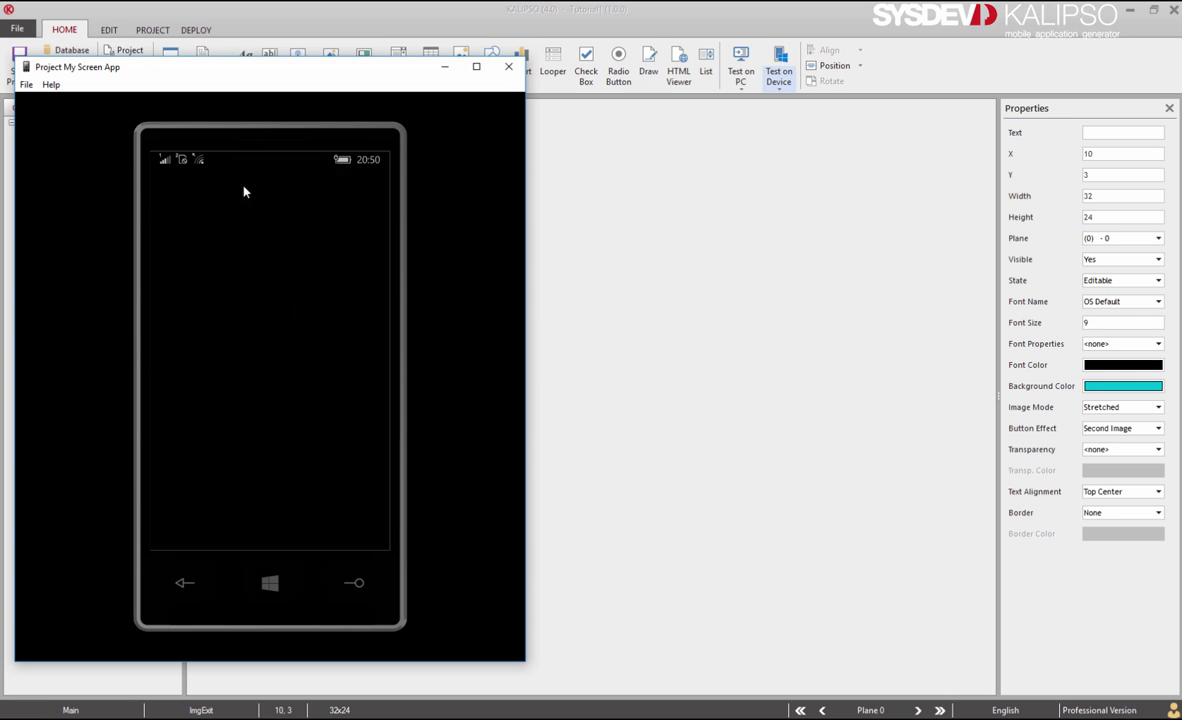
click(444, 66)
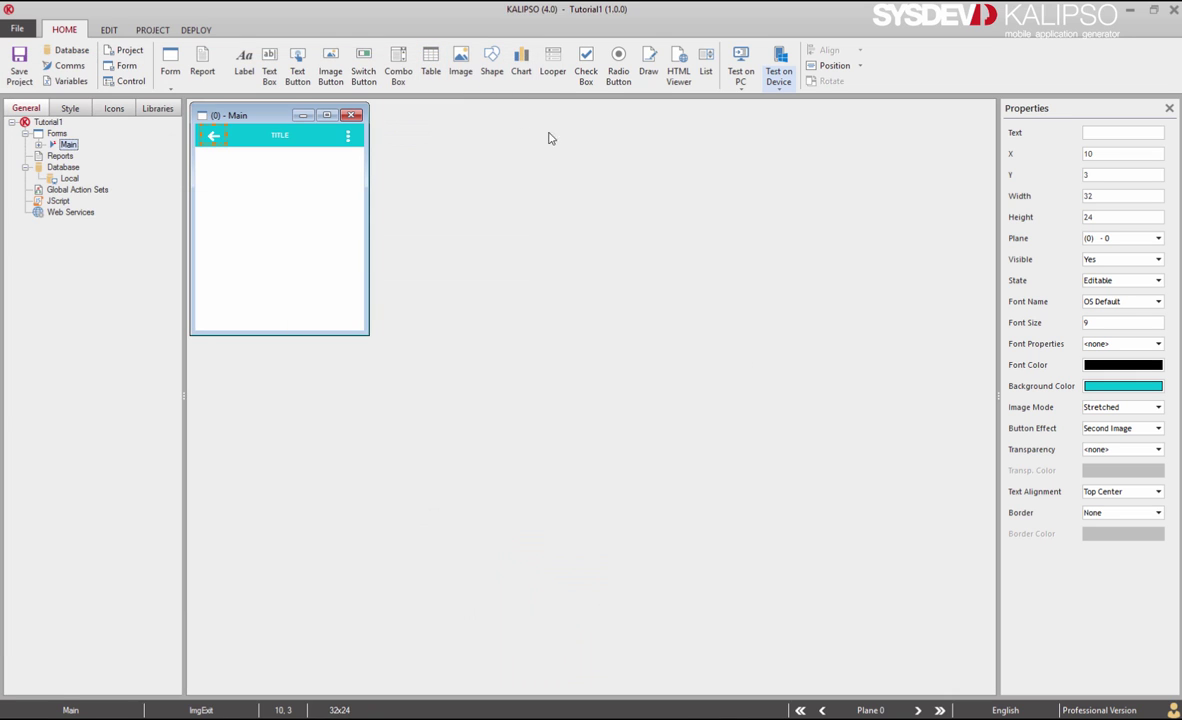